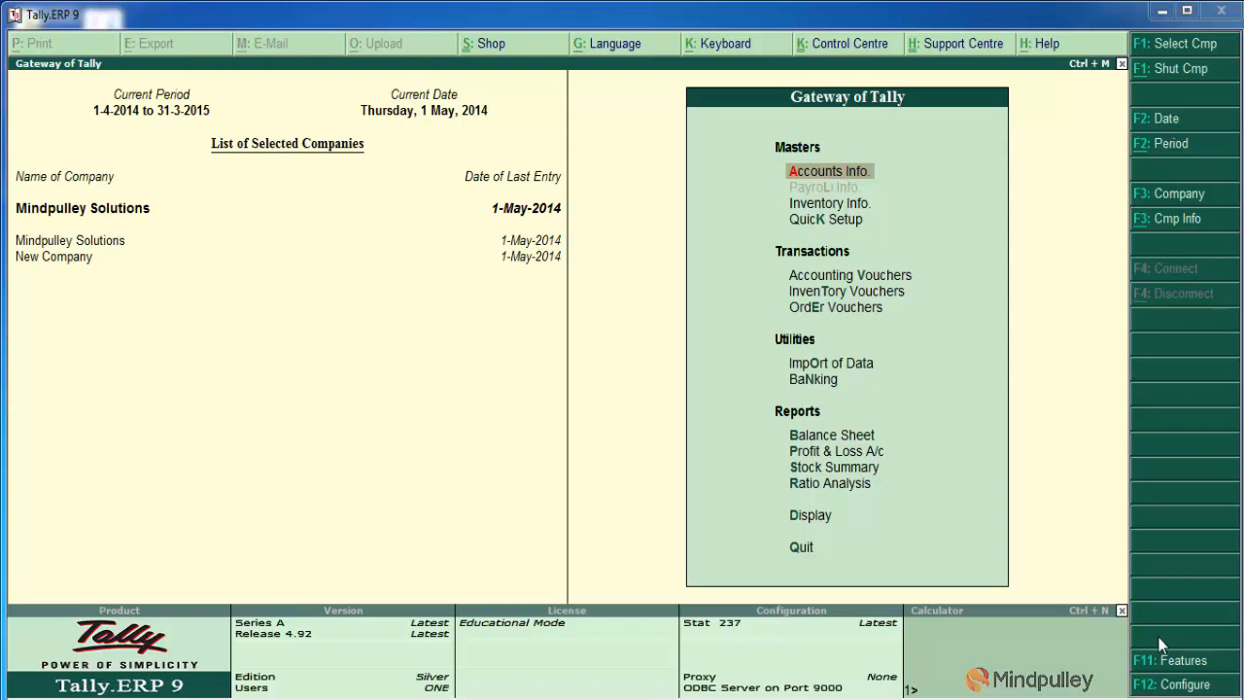
Open the Inventory Features of the company Mindpulley Solutions
{"action": "left_click", "coordinate": [1164, 661]}
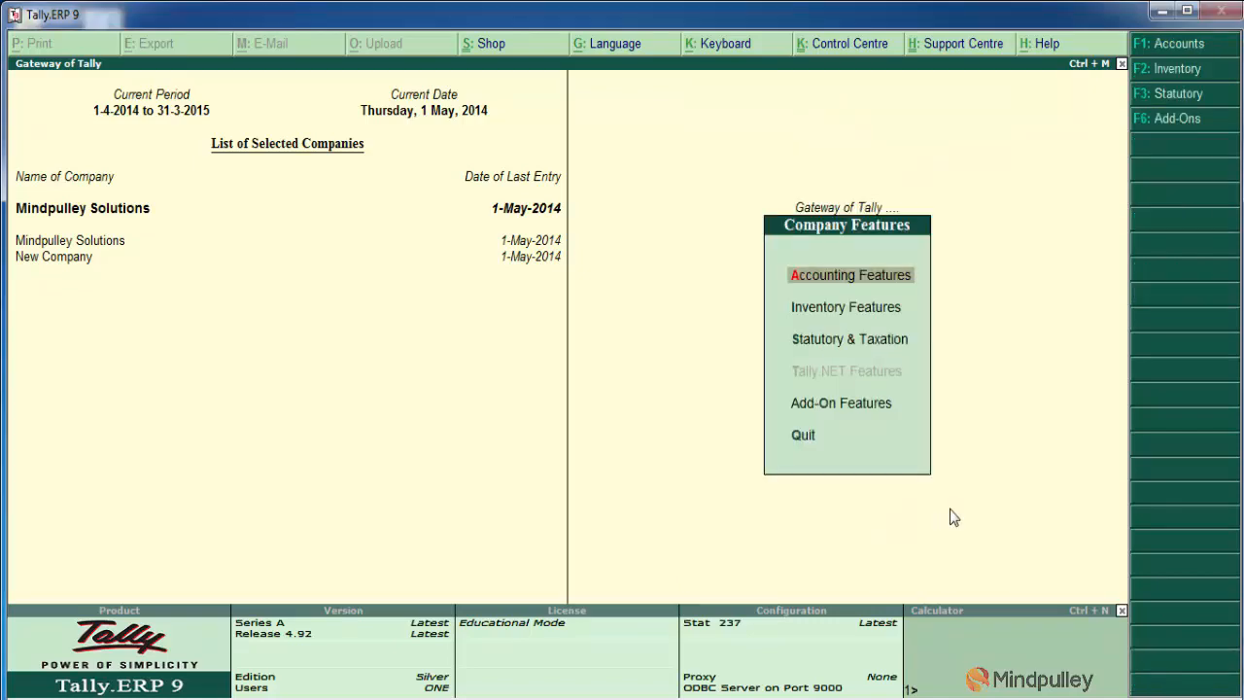
{"action": "key", "text": "Down"}
{"action": "key", "text": "Return"}
Review the inventory options, including Use Tracking Numbers and Use Rejection Inward/Outward Notes, and return to the Gateway of Tally
{"action": "key", "text": "Return"}
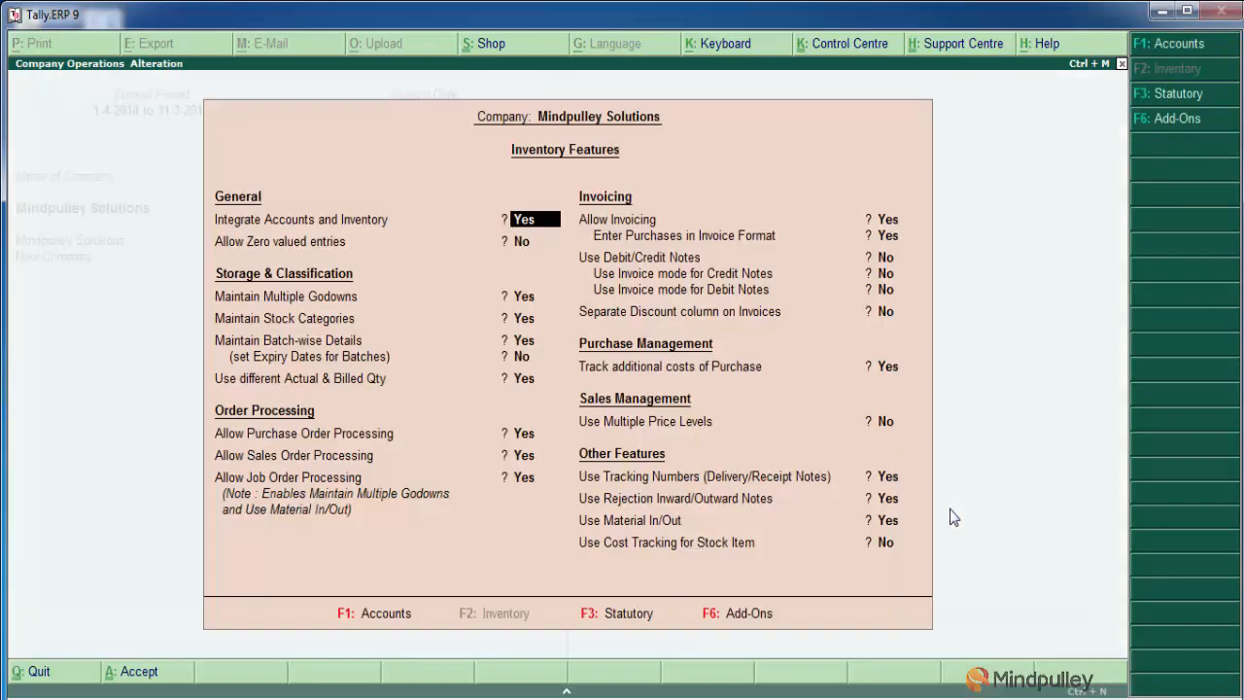
{"action": "key", "text": "Return"}
{"action": "key", "text": "Return"}
{"action": "key", "text": "Return"}
{"action": "key", "text": "Return"}
{"action": "key", "text": "Return"}
{"action": "key", "text": "Return"}
{"action": "key", "text": "Return"}
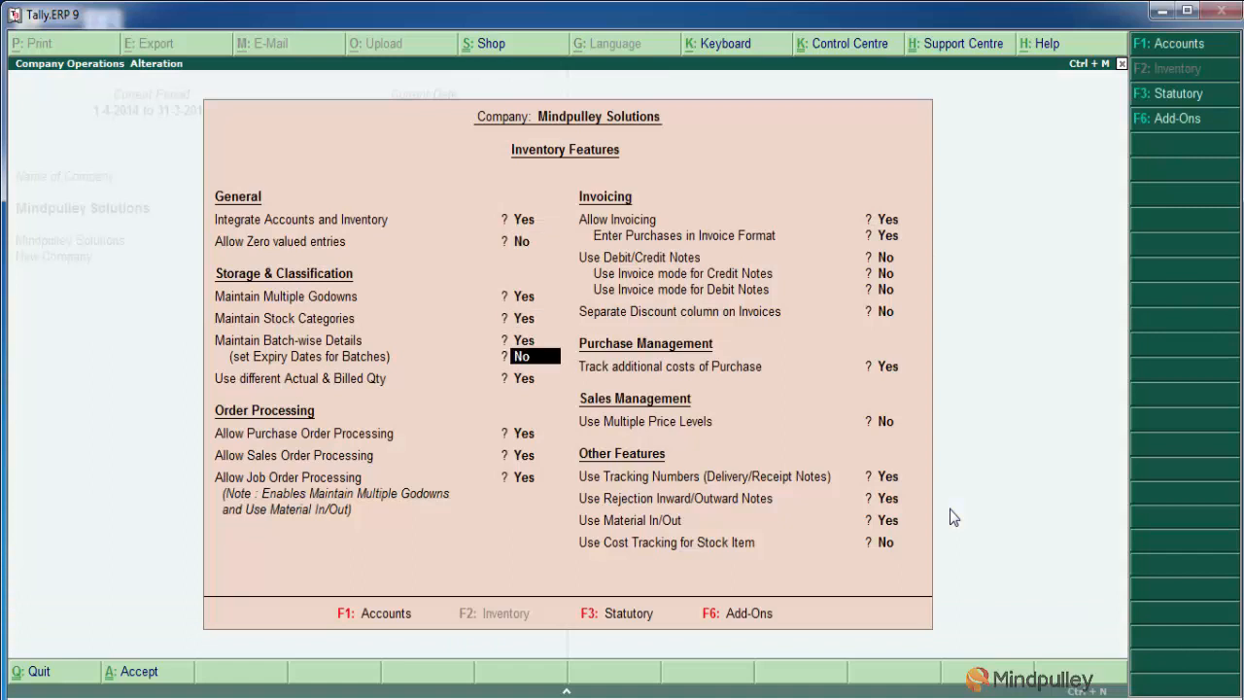
{"action": "key", "text": "Return"}
{"action": "key", "text": "Return"}
{"action": "key", "text": "Return"}
{"action": "key", "text": "Return"}
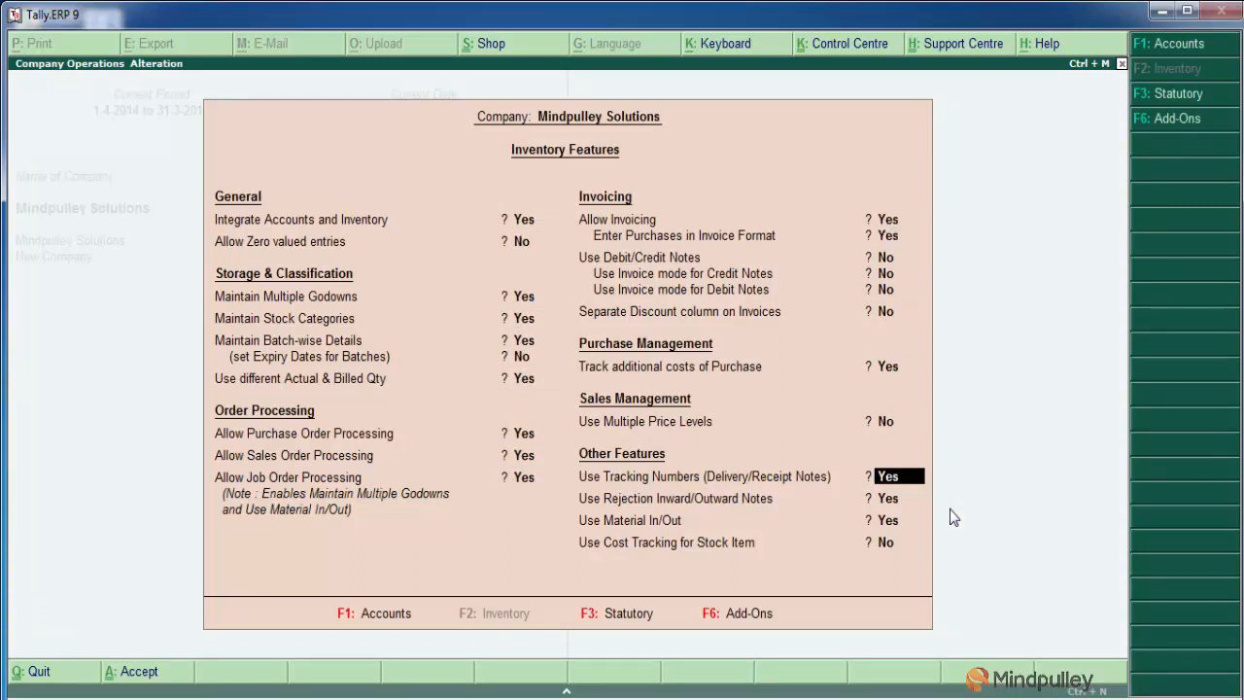
{"action": "key", "text": "Return"}
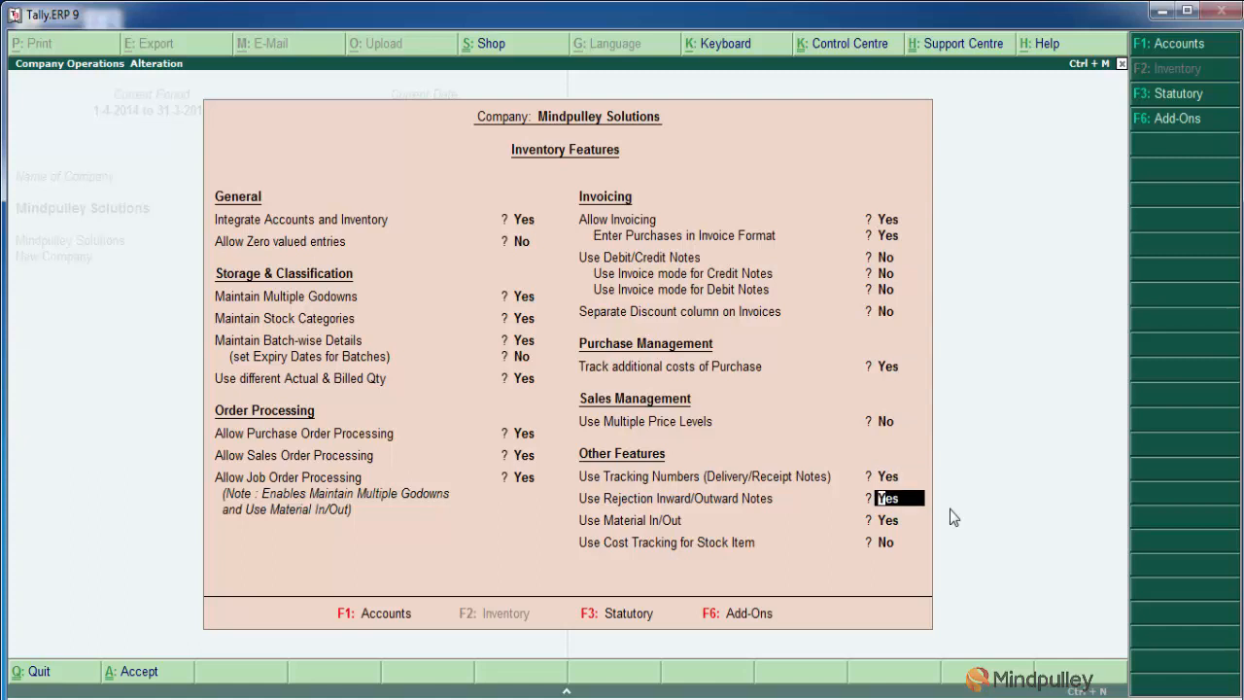
{"action": "key", "text": "Return"}
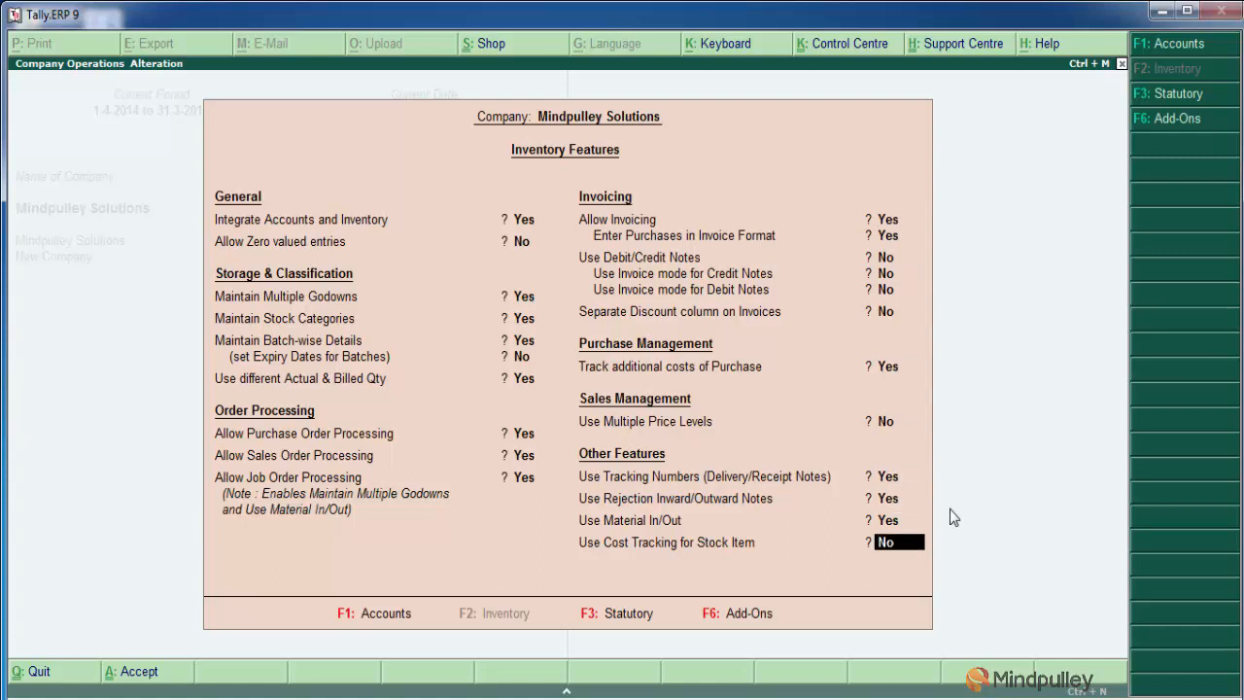
{"action": "key", "text": "Return"}
{"action": "key", "text": "Return"}
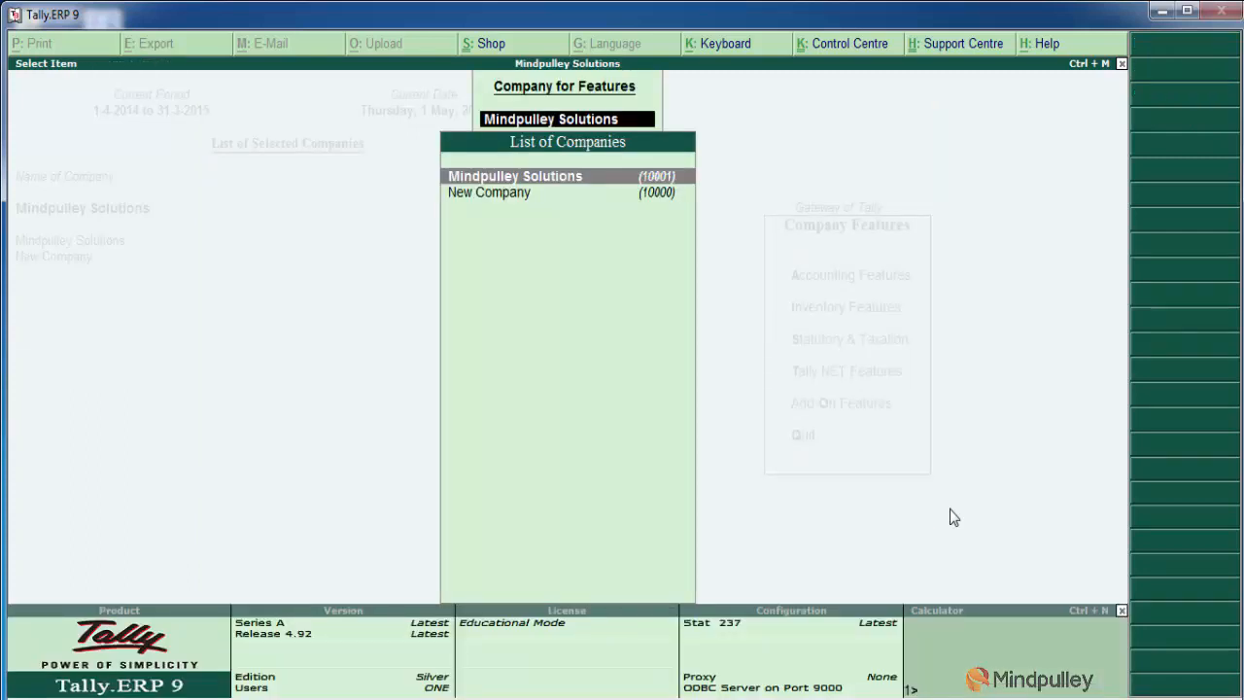
{"action": "key", "text": "Escape"}
{"action": "key", "text": "Escape"}
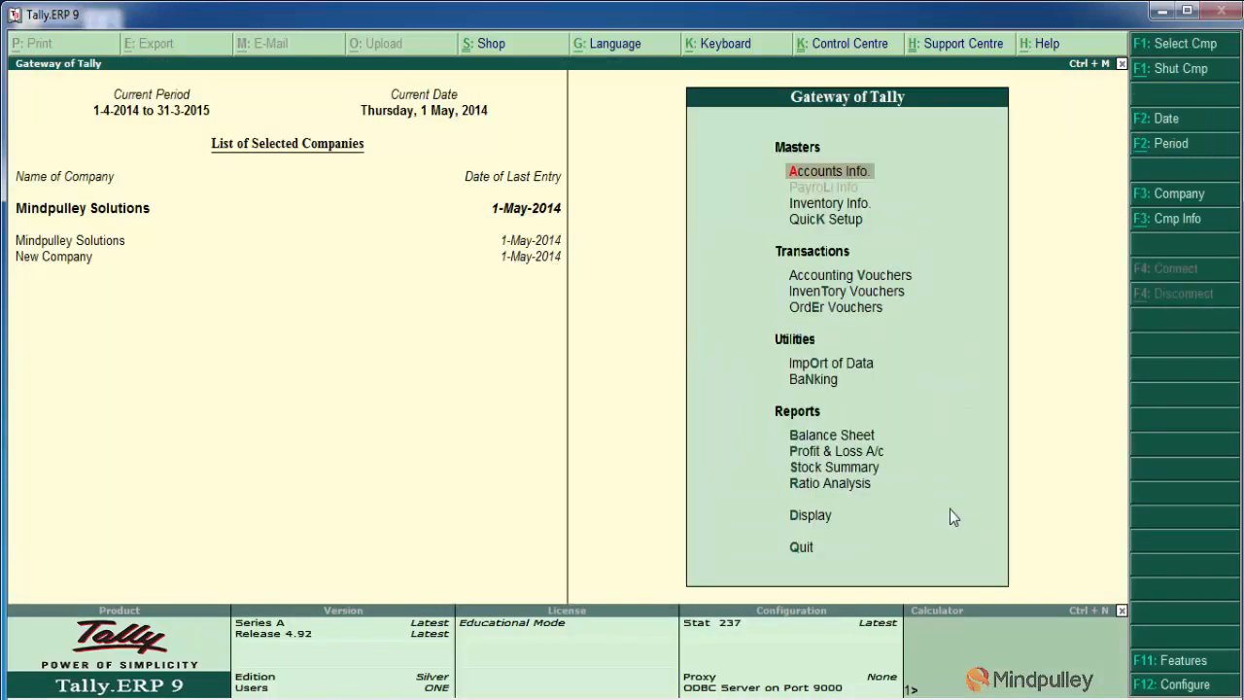
Start a new Delivery Note among the inventory vouchers
{"action": "key", "text": "Down"}
{"action": "key", "text": "Down"}
{"action": "key", "text": "Down"}
{"action": "key", "text": "Down"}
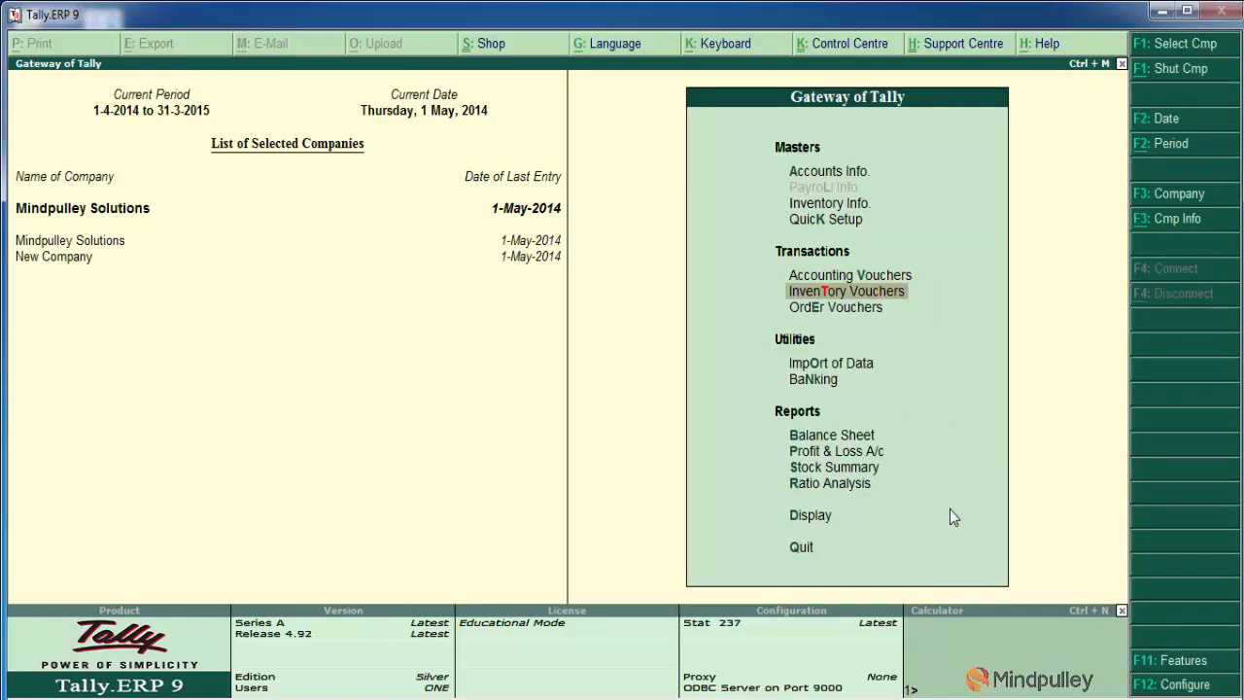
{"action": "key", "text": "Return"}
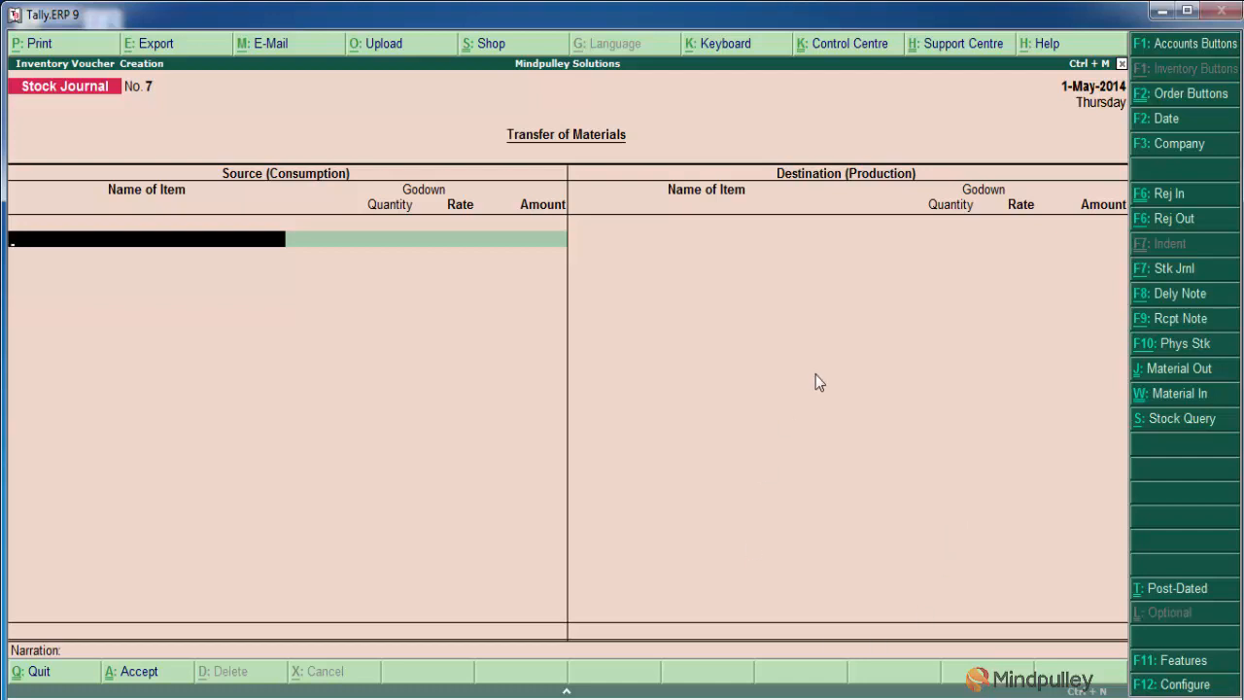
{"action": "left_click", "coordinate": [1173, 294]}
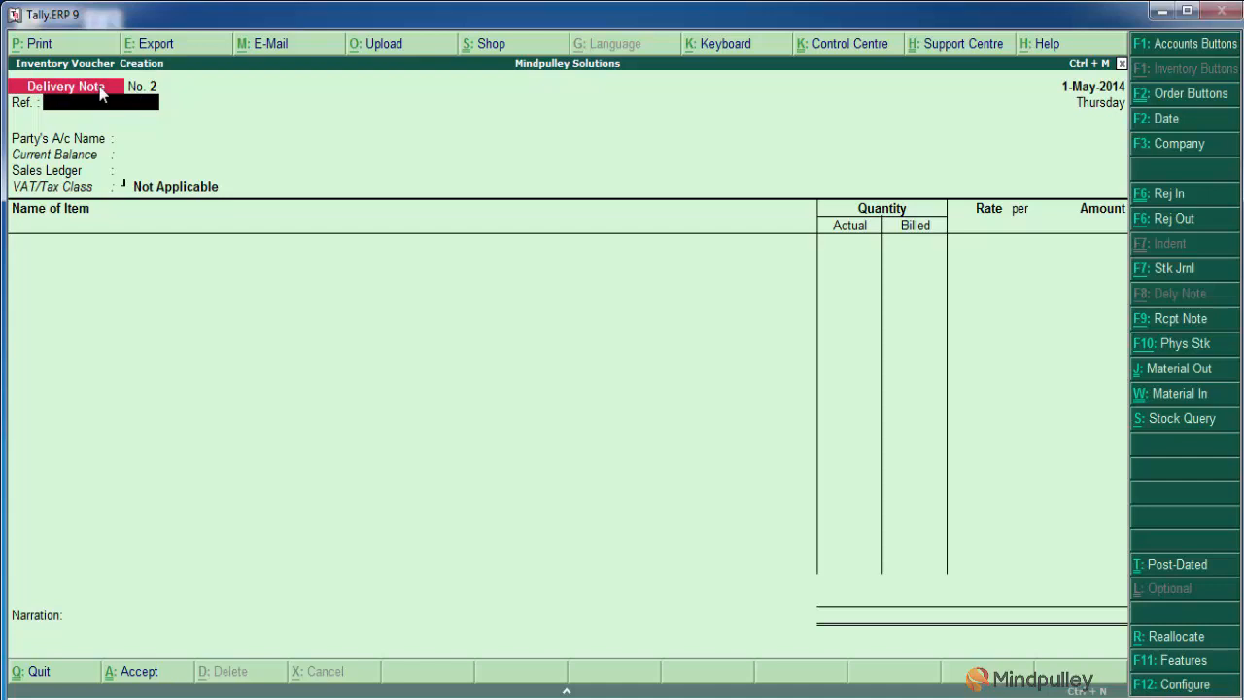
Set A2z Traders as the delivery note's party account, leaving the reference, order and despatch details blank
{"action": "key", "text": "Return"}
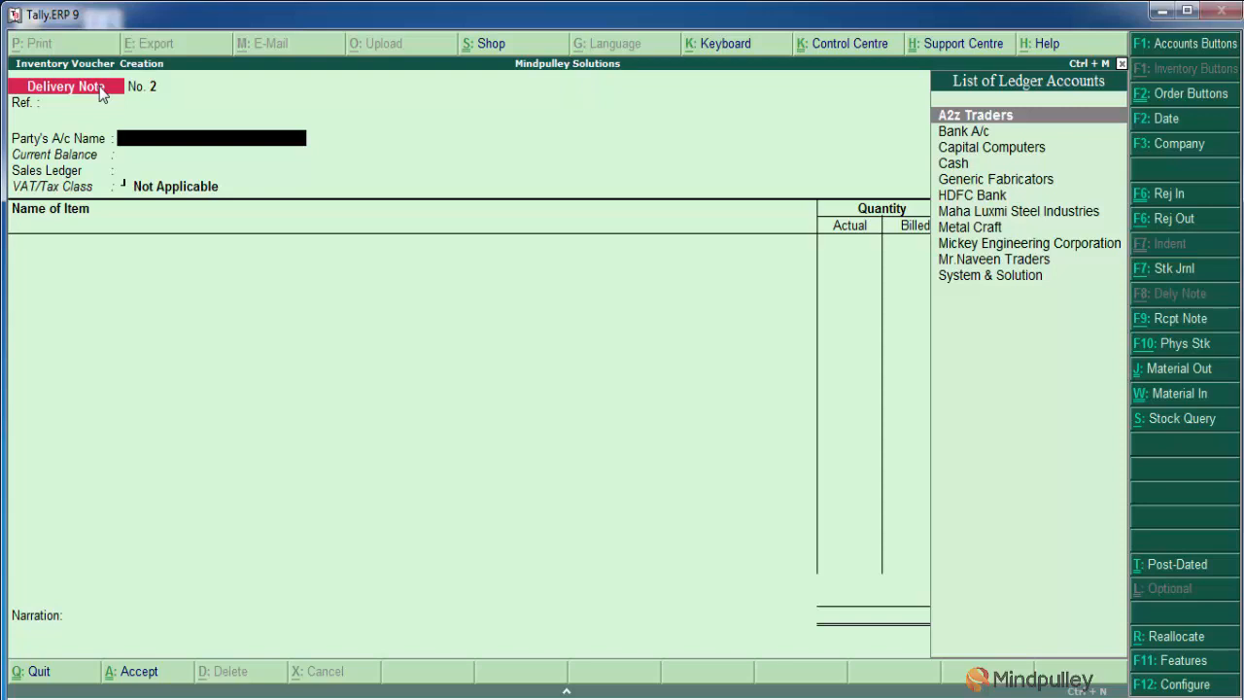
{"action": "key", "text": "Return"}
{"action": "key", "text": "Return"}
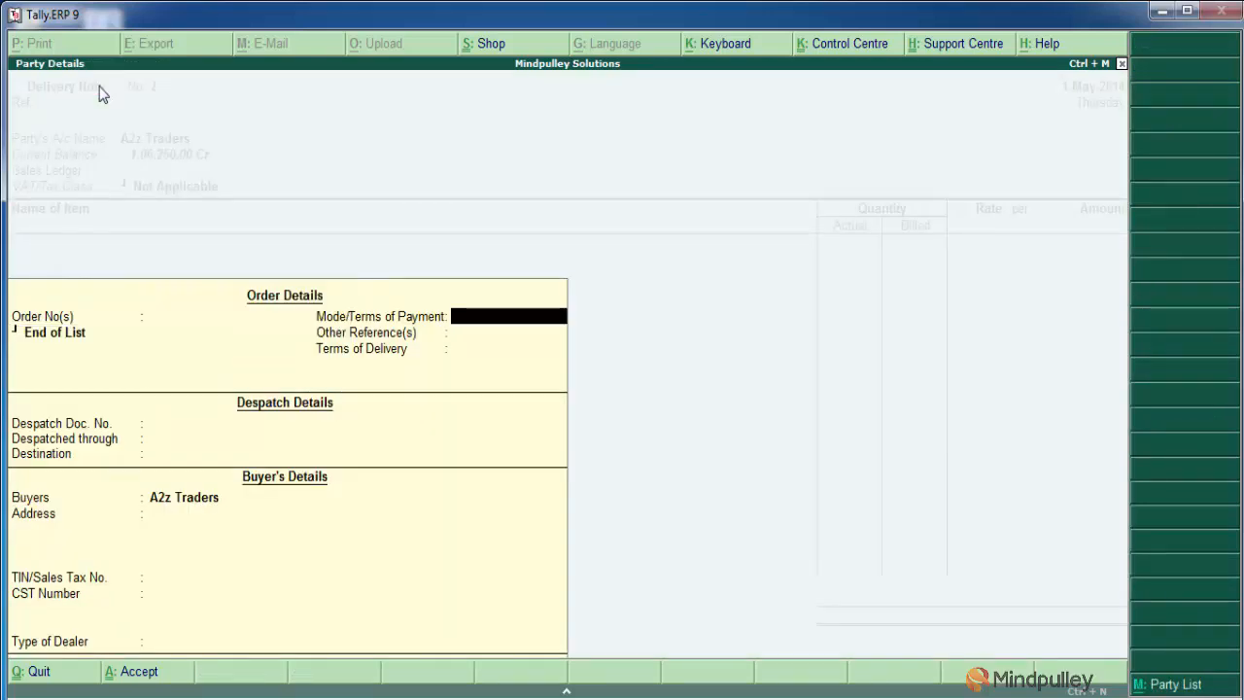
{"action": "key", "text": "Return"}
{"action": "key", "text": "Return"}
{"action": "key", "text": "Return"}
{"action": "key", "text": "Return"}
{"action": "key", "text": "Return"}
{"action": "key", "text": "Return"}
{"action": "key", "text": "Return"}
{"action": "key", "text": "Return"}
{"action": "key", "text": "Return"}
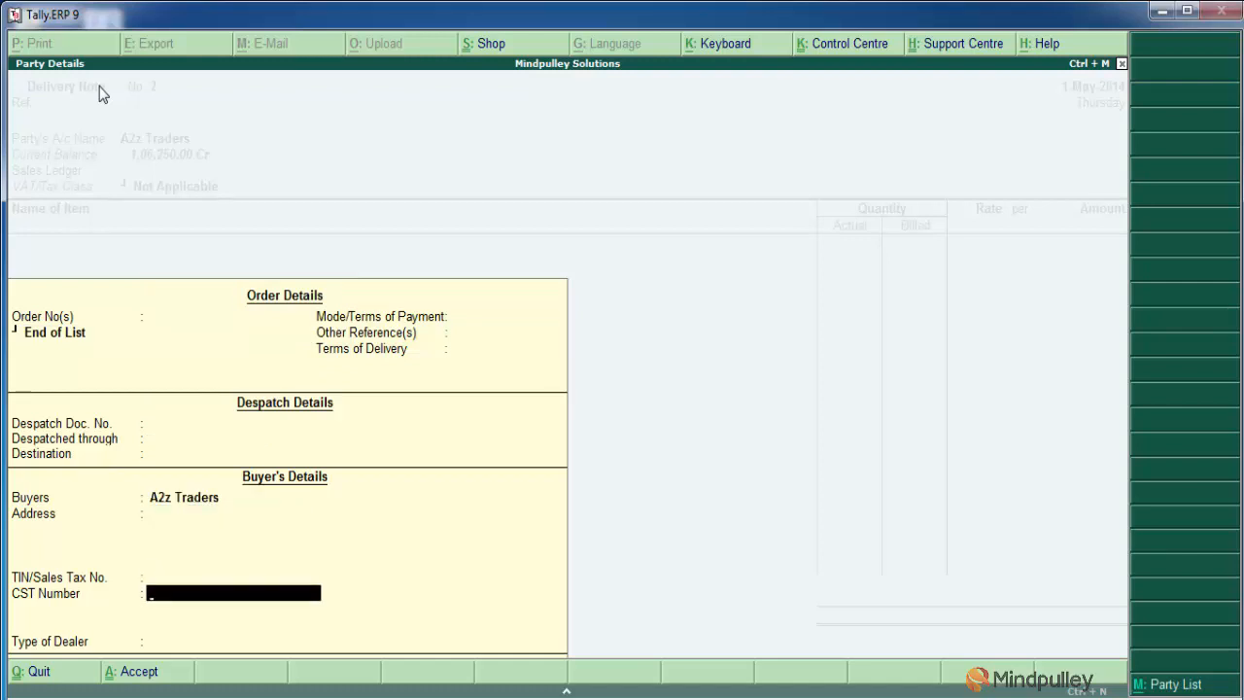
{"action": "key", "text": "Return"}
{"action": "key", "text": "Return"}
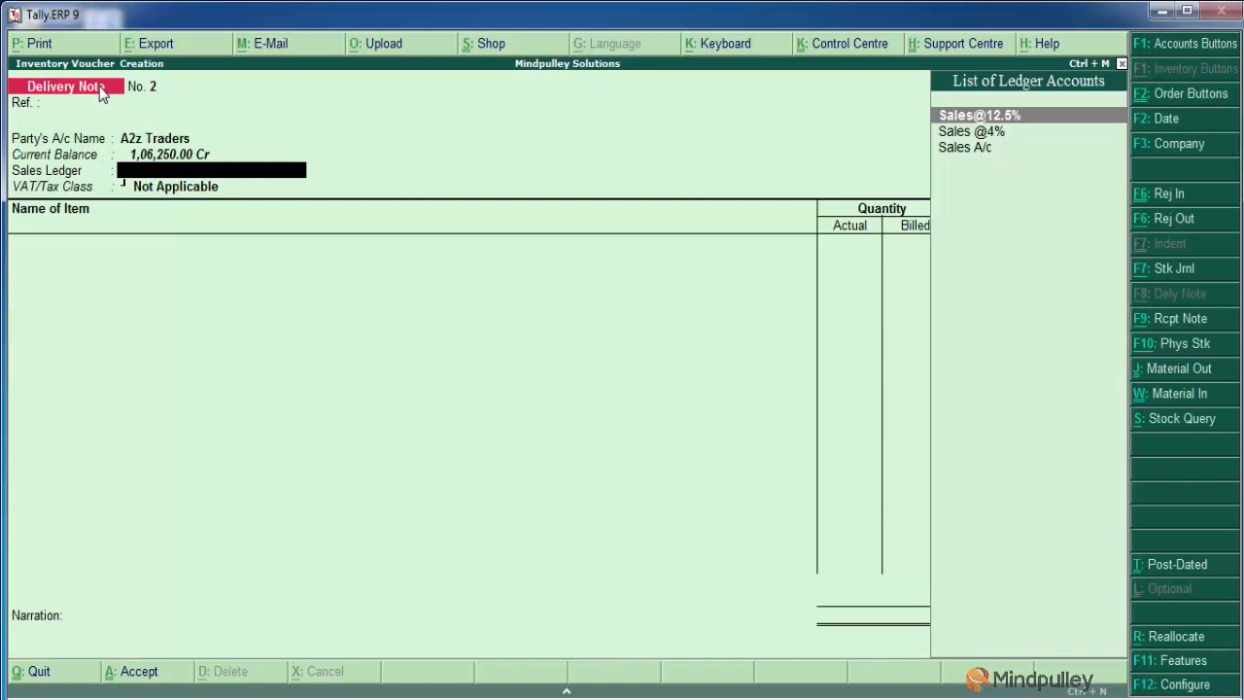
Set the delivery note's sales ledger to Sales A/c
{"action": "key", "text": "Down"}
{"action": "key", "text": "Down"}
{"action": "key", "text": "Return"}
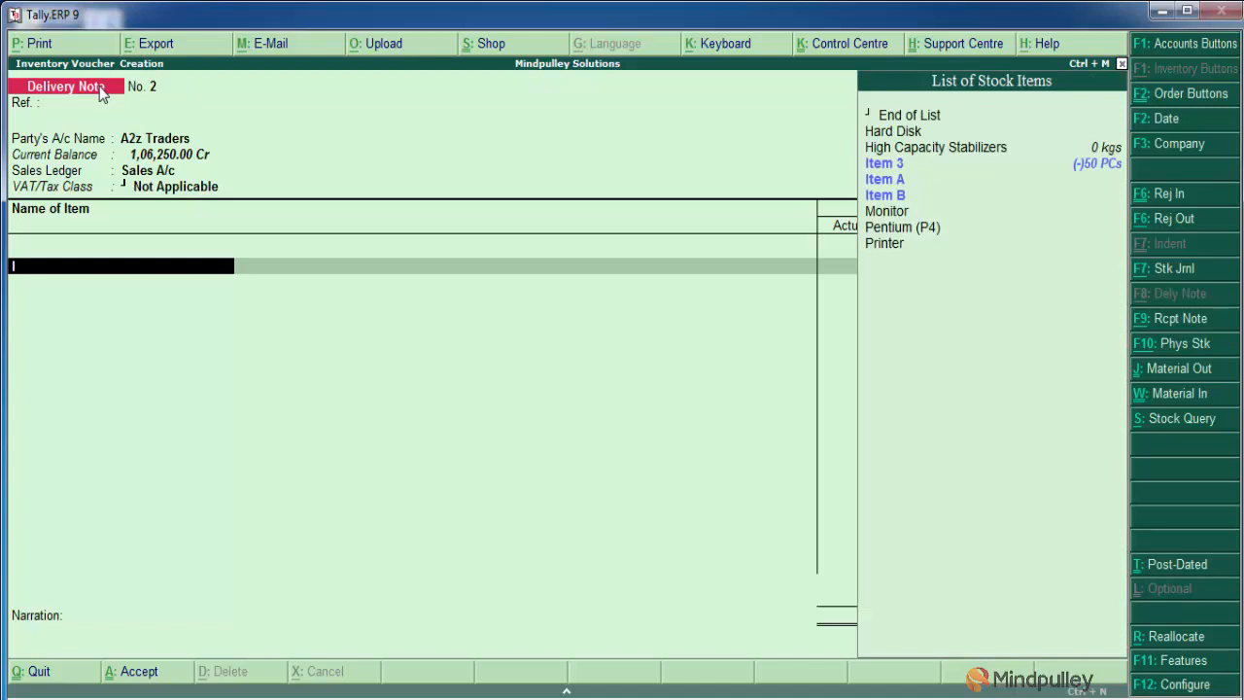
Add Item 3 to the delivery note and allocate it to tracking number 1 and order number 1
{"action": "key", "text": "Down"}
{"action": "key", "text": "Down"}
{"action": "key", "text": "Down"}
{"action": "key", "text": "Return"}
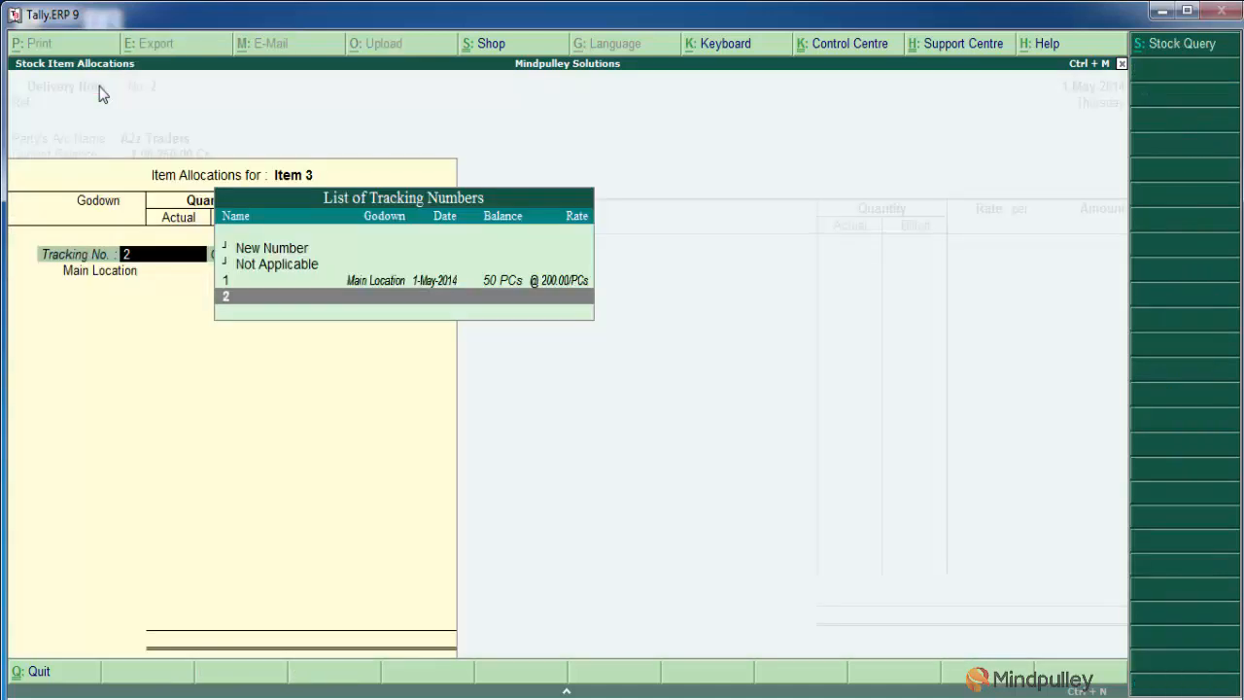
{"action": "key", "text": "Up"}
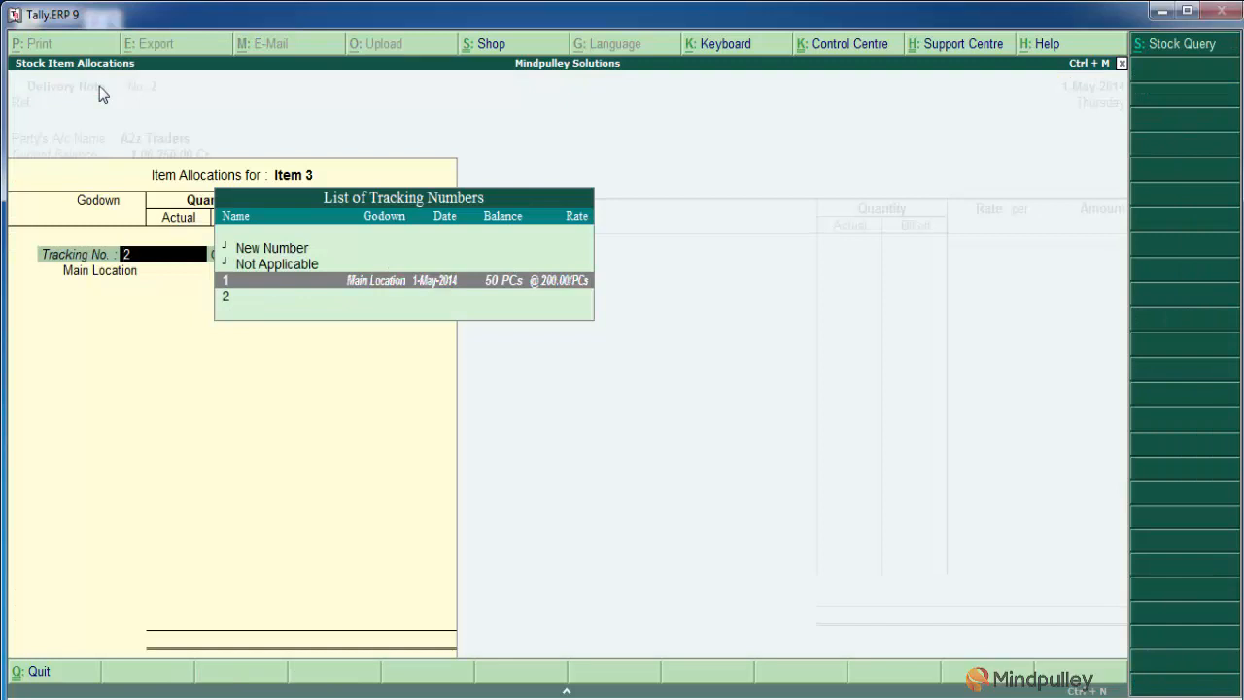
{"action": "key", "text": "Return"}
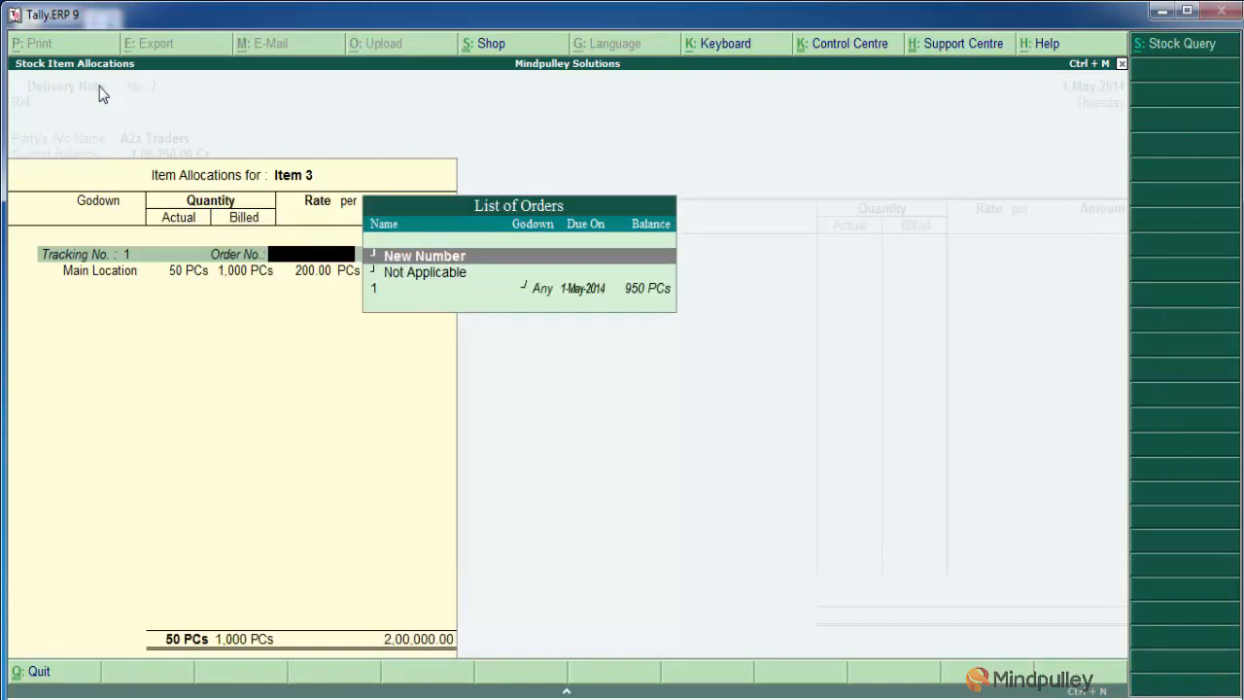
{"action": "key", "text": "Down"}
{"action": "key", "text": "Down"}
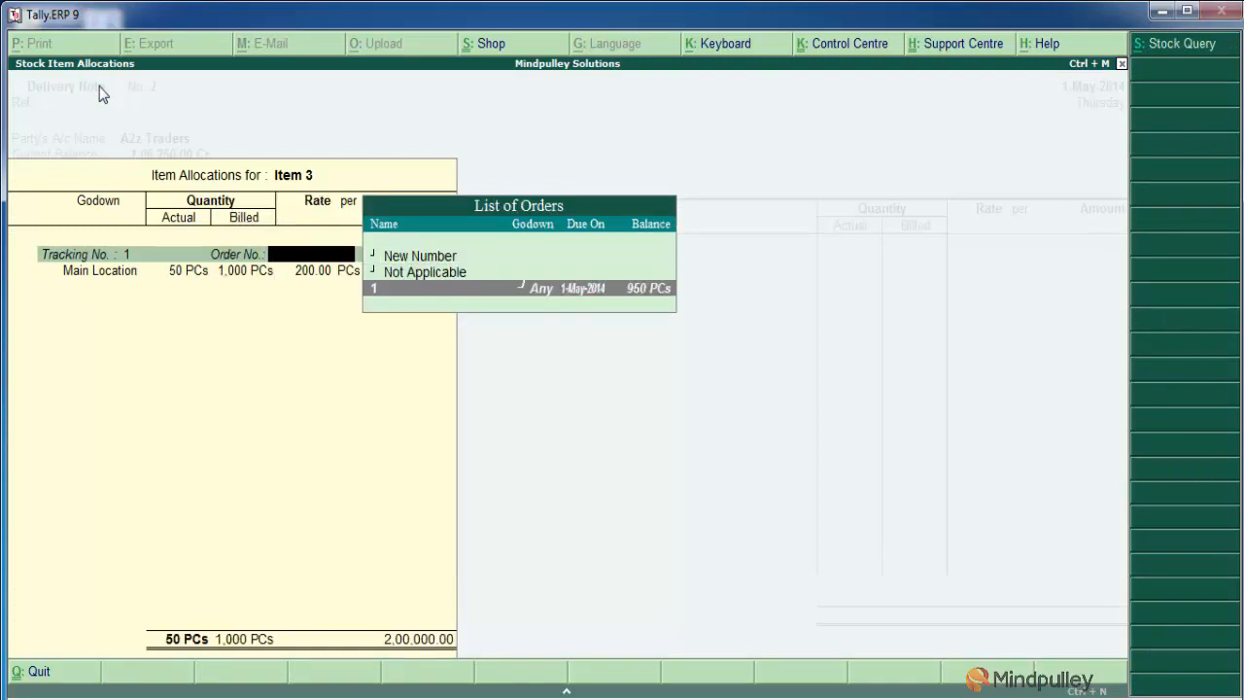
{"action": "key", "text": "Return"}
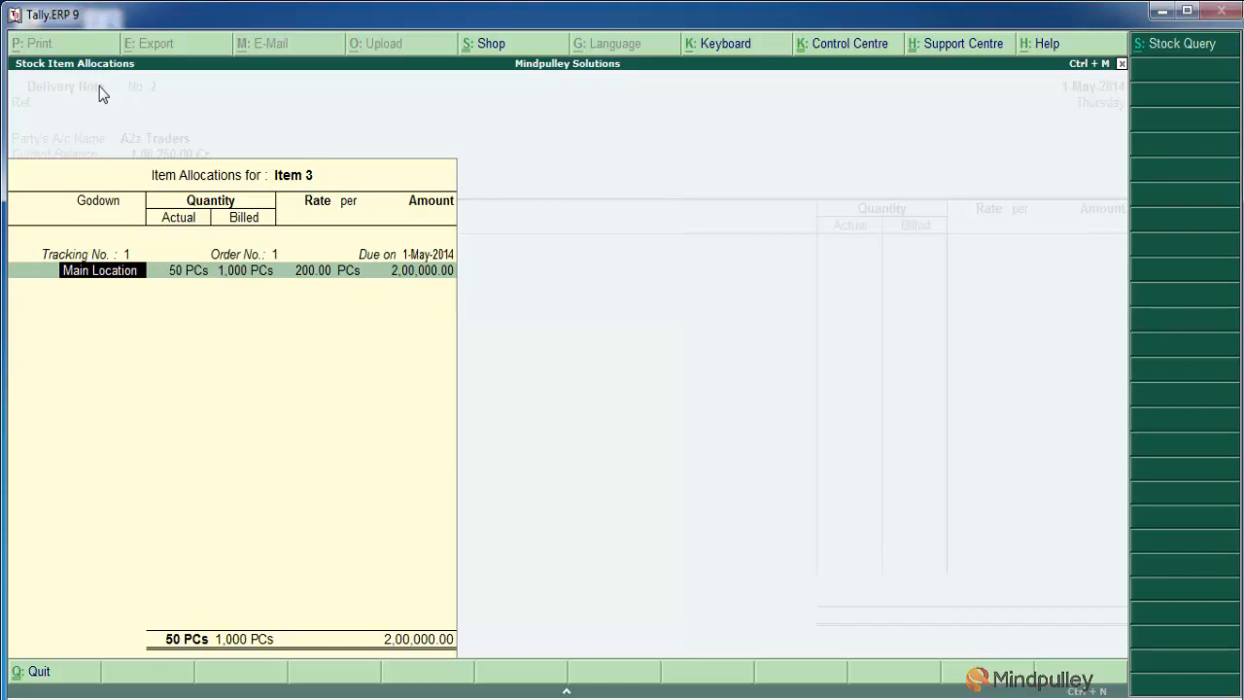
Set Item 3's actual quantity to 1,000 PCs at Main Location, accept the remaining allocation values and end the tracking list
{"action": "key", "text": "Return"}
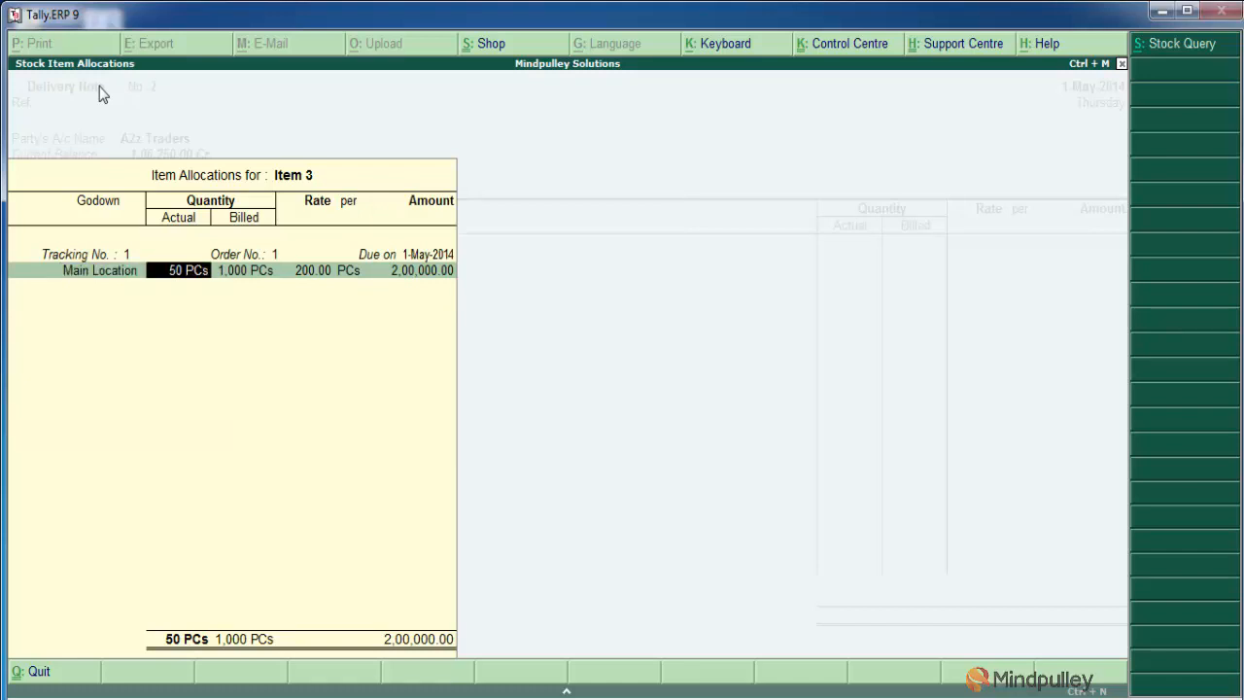
{"action": "key", "text": "Return"}
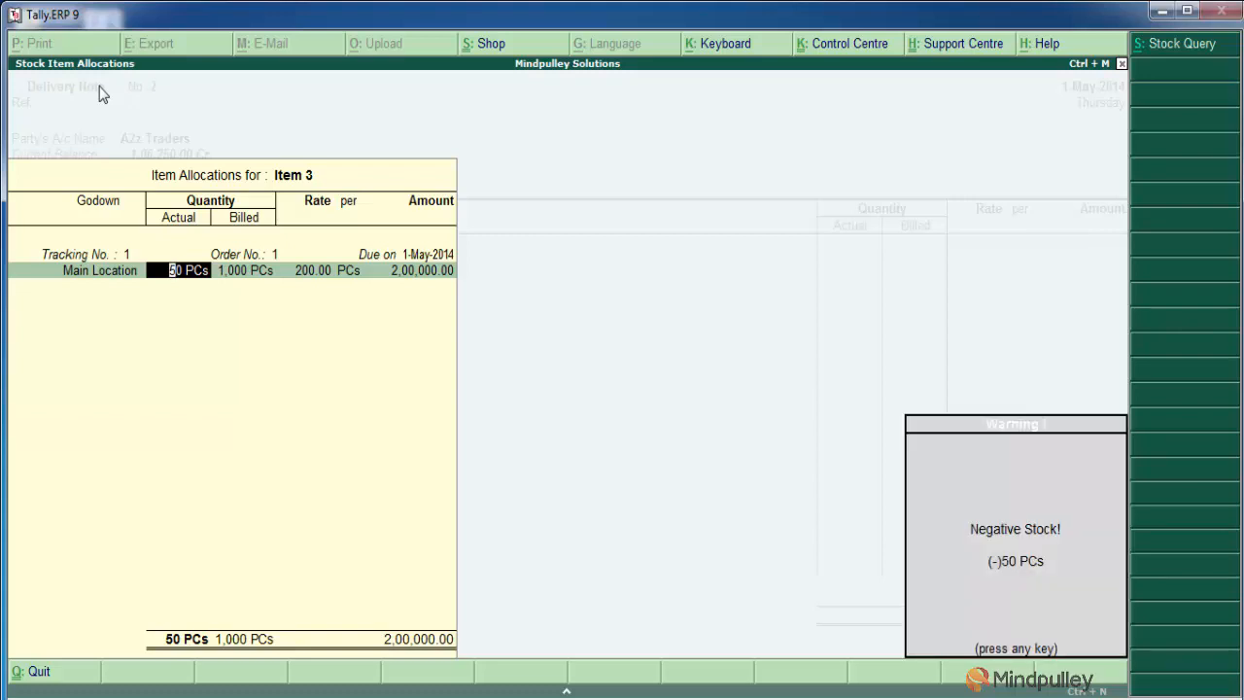
{"action": "key", "text": "Return"}
{"action": "key", "text": "BackSpace"}
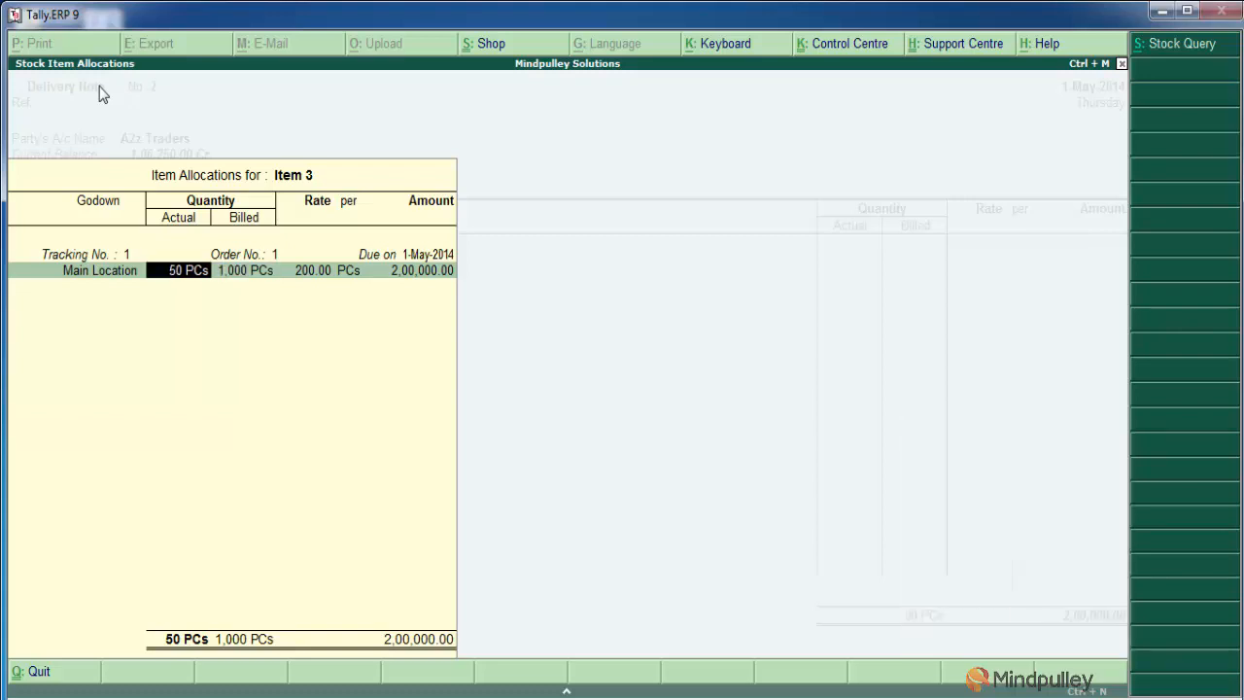
{"action": "type", "text": "1000"}
{"action": "key", "text": "Return"}
{"action": "key", "text": "Return"}
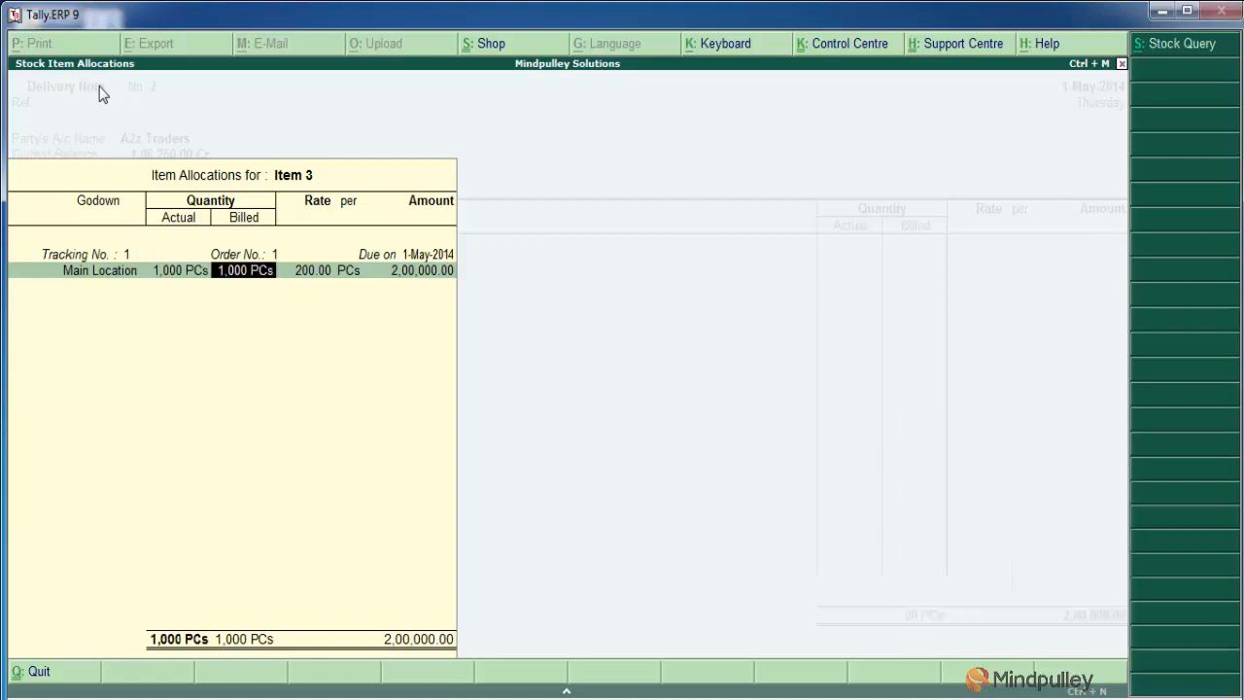
{"action": "key", "text": "Return"}
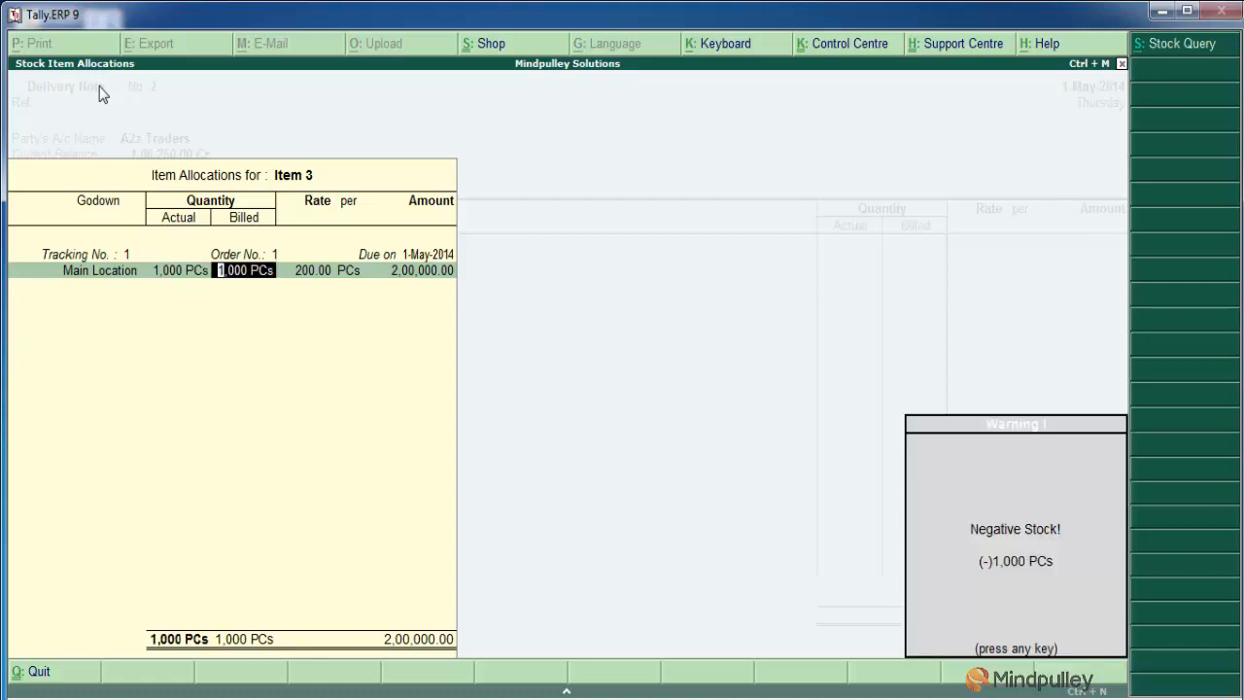
{"action": "key", "text": "Return"}
{"action": "key", "text": "Return"}
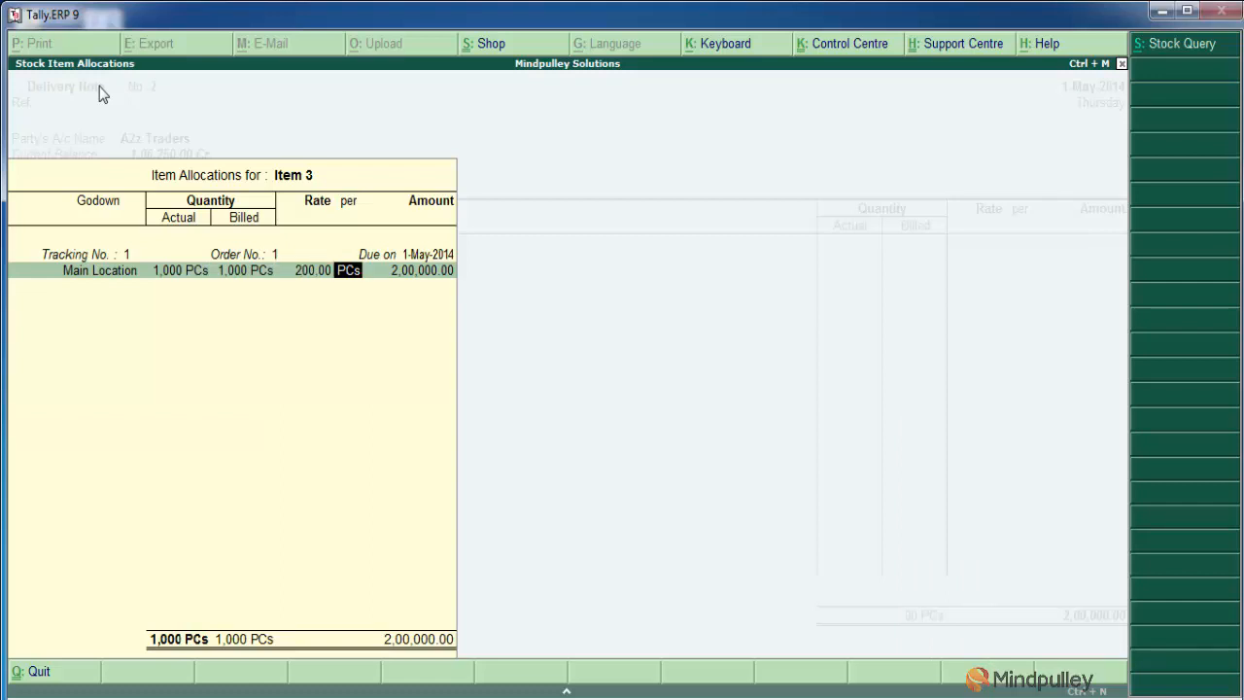
{"action": "key", "text": "Return"}
{"action": "key", "text": "Return"}
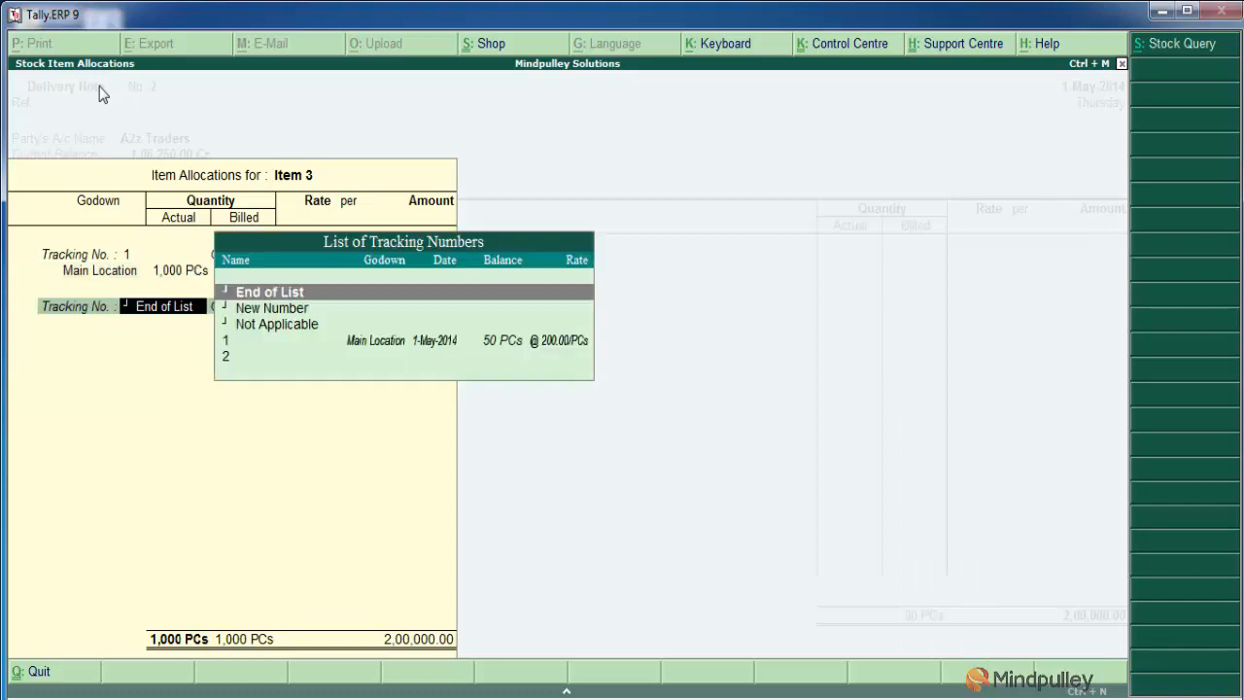
End the item list after Item 3, leave the narration blank and save the delivery note
{"action": "key", "text": "Return"}
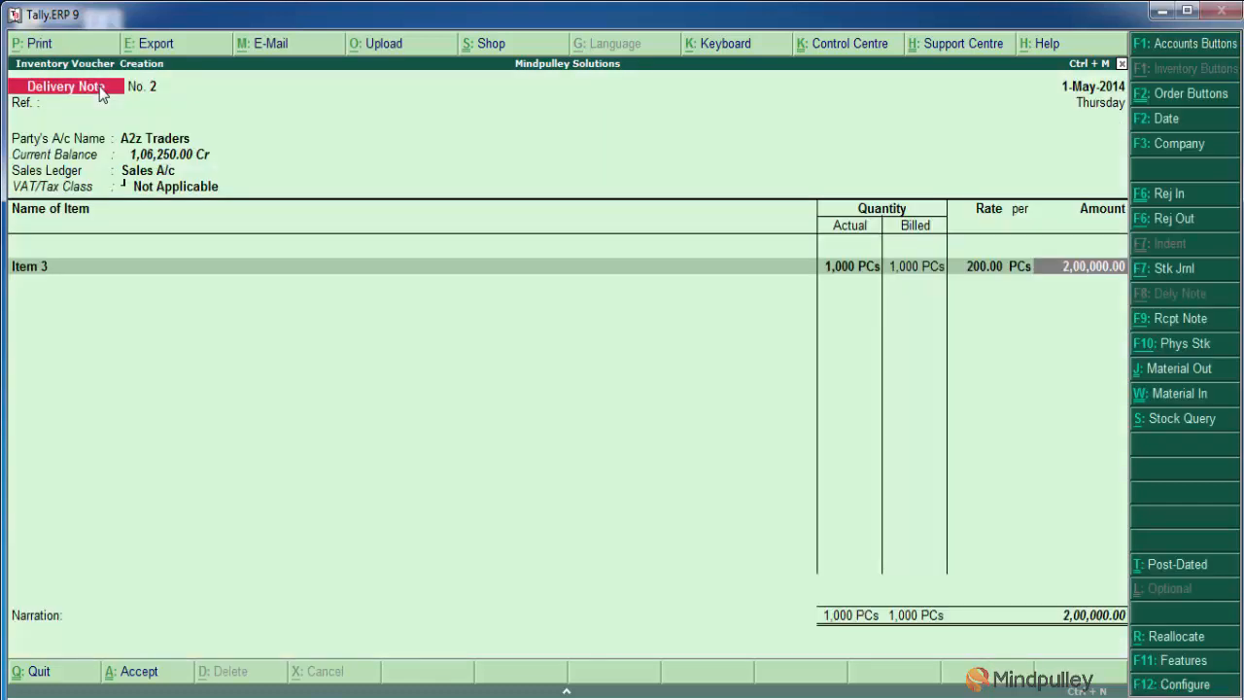
{"action": "key", "text": "Return"}
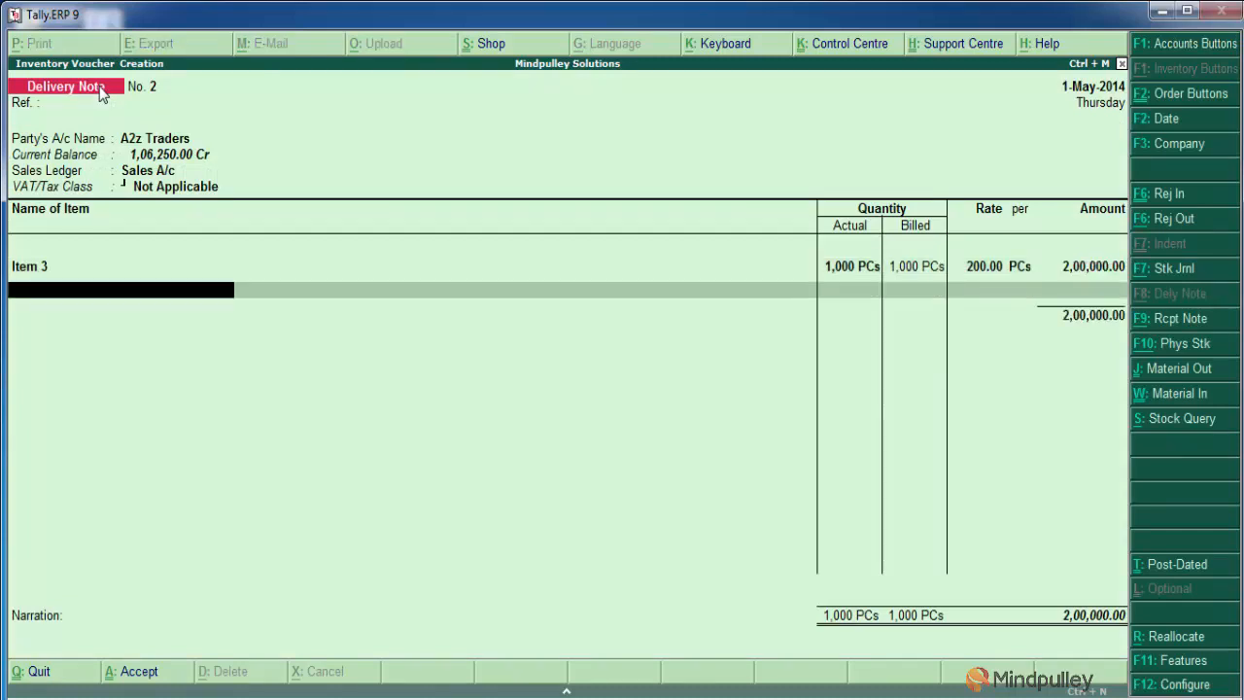
{"action": "key", "text": "Return"}
{"action": "key", "text": "Return"}
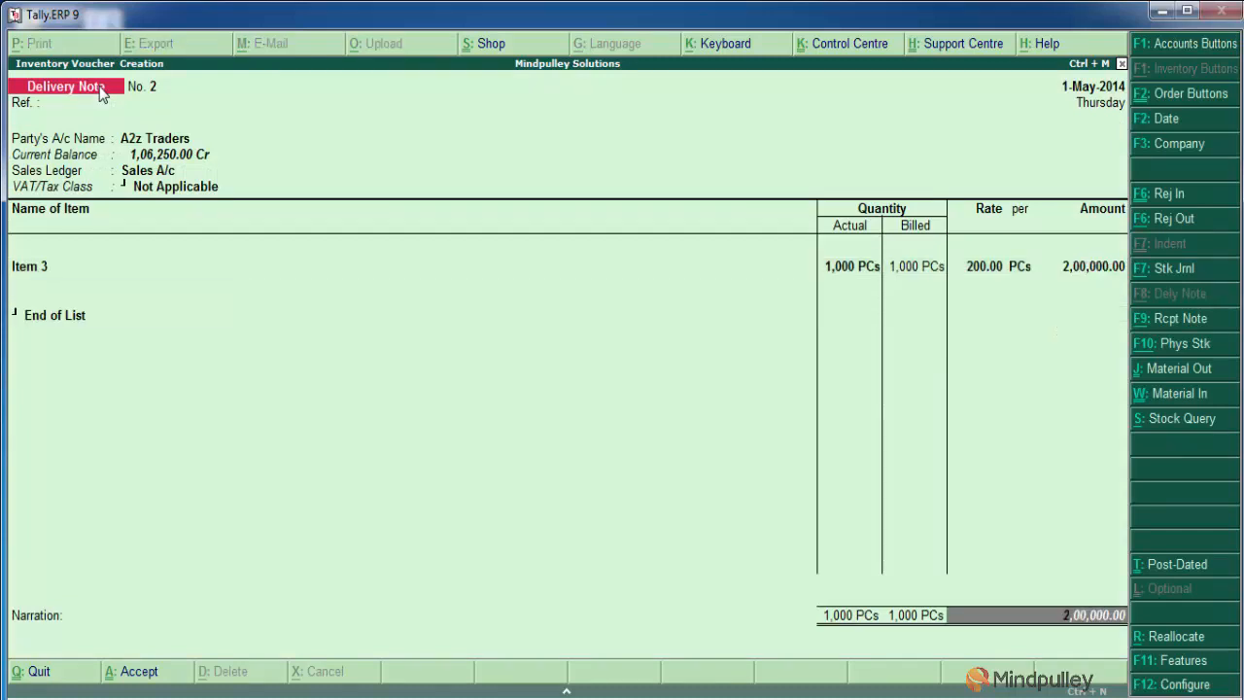
{"action": "key", "text": "Return"}
{"action": "key", "text": "Return"}
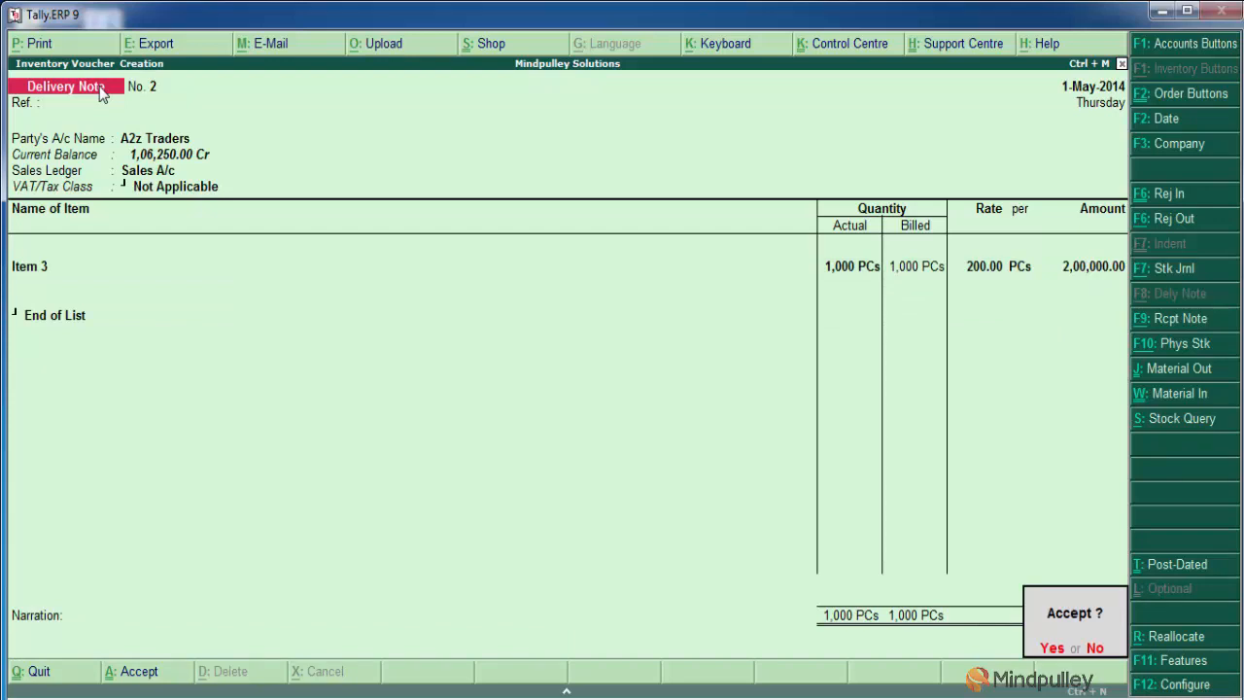
{"action": "key", "text": "Escape"}
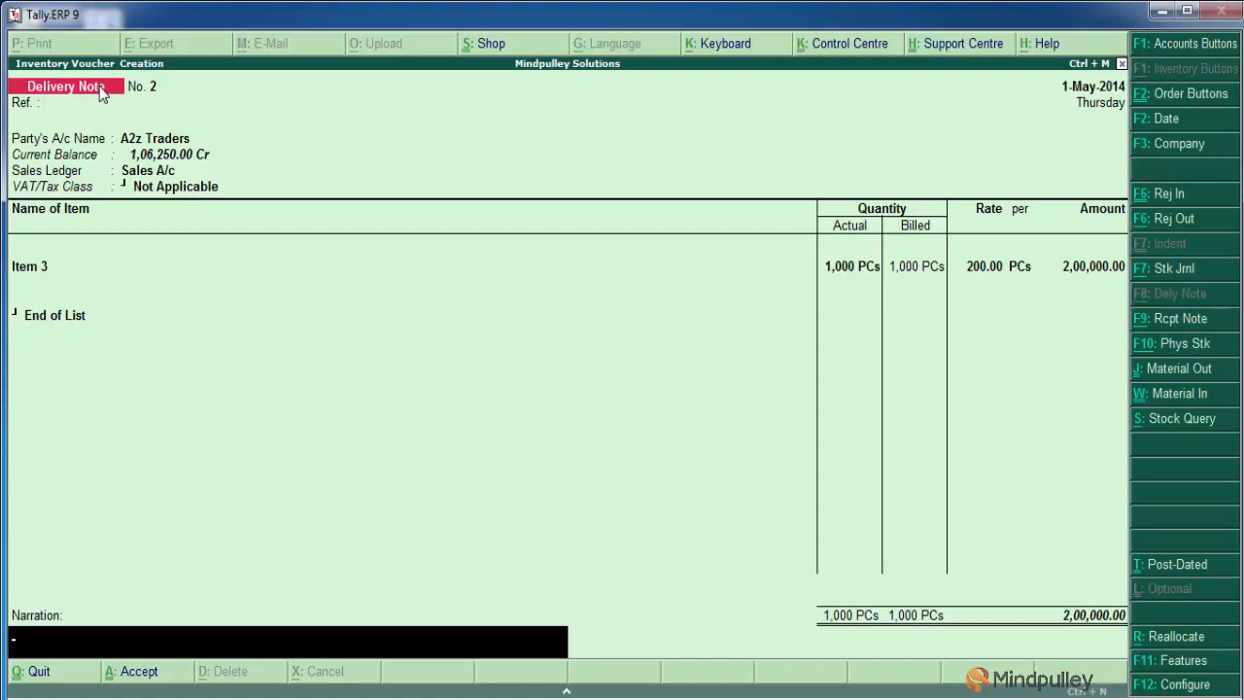
{"action": "key", "text": "Return"}
{"action": "key", "text": "Return"}
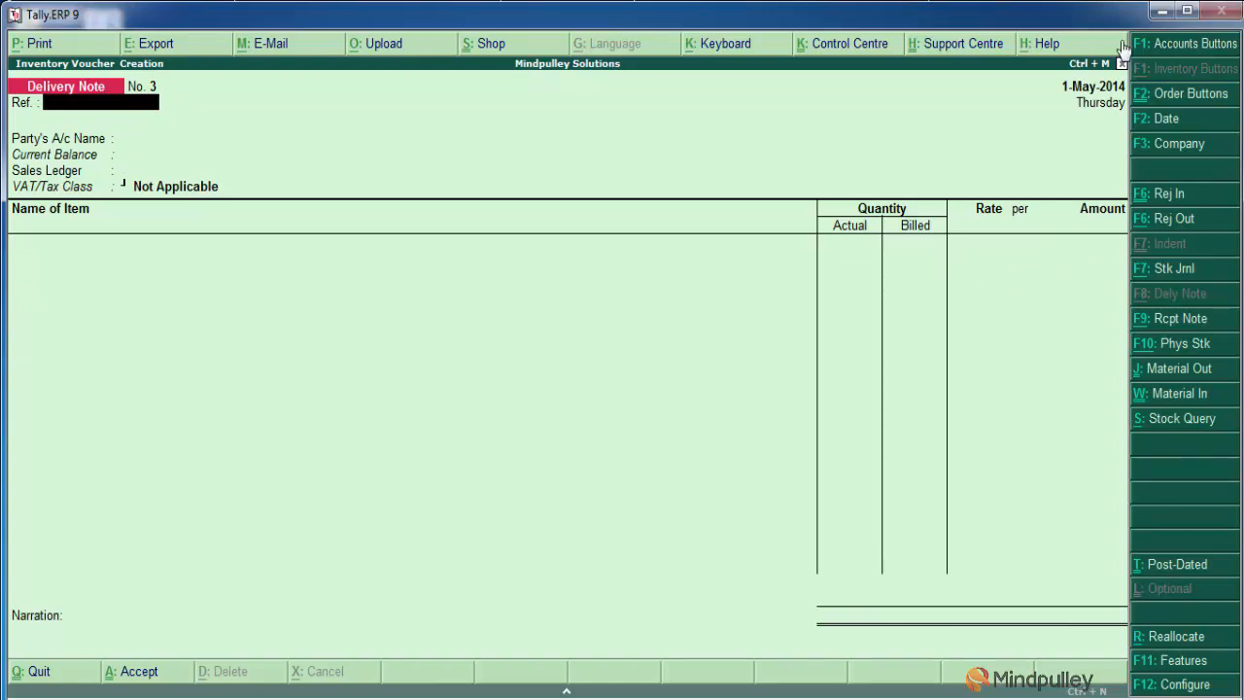
Start a Rejections In voucher for A2z Traders and accept the customer's name with the address left blank
{"action": "left_click", "coordinate": [1165, 199]}
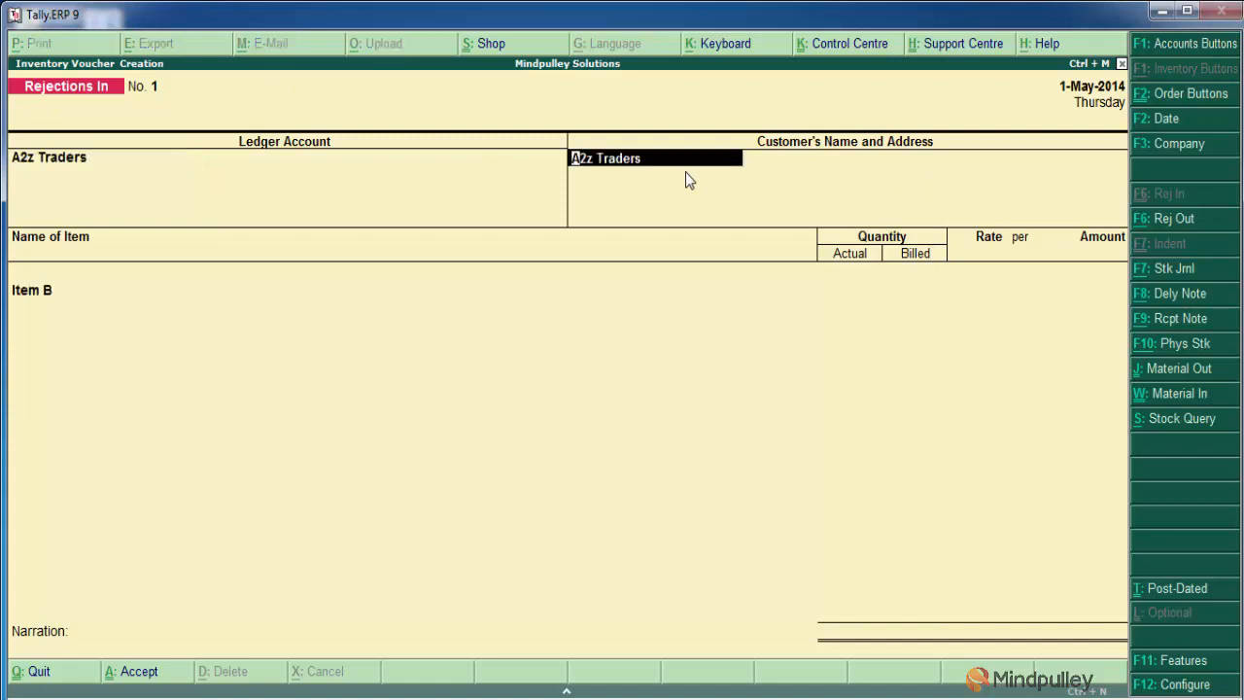
{"action": "key", "text": "Return"}
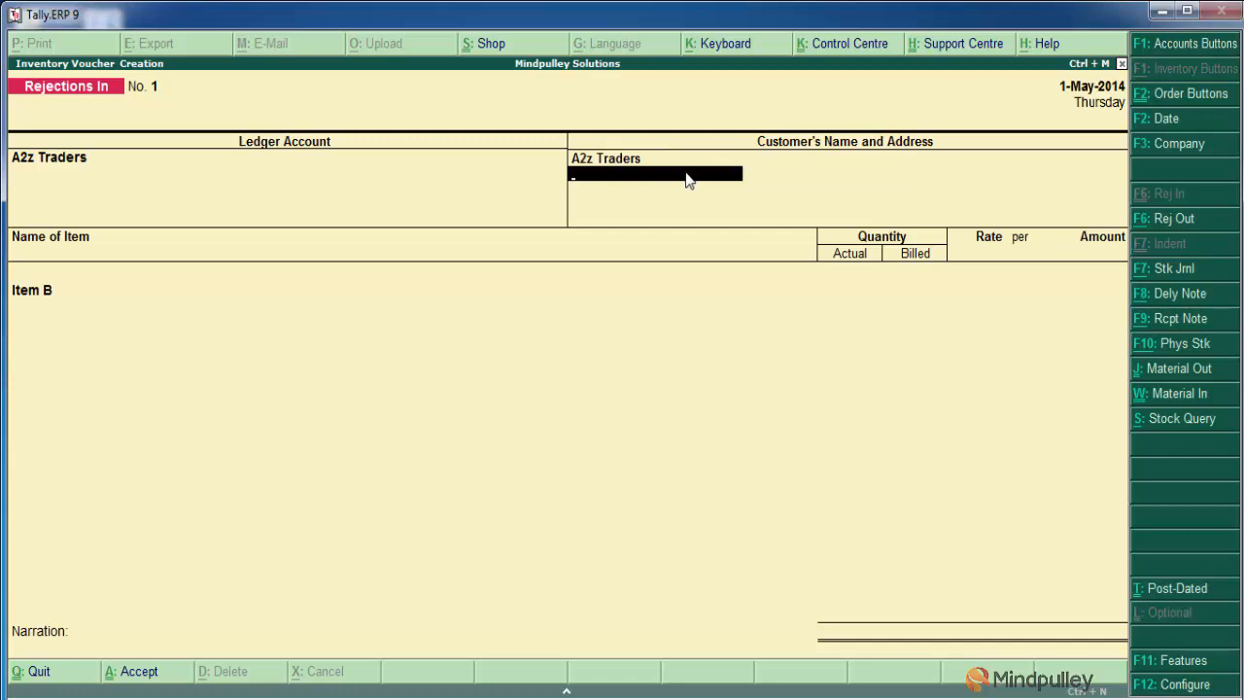
{"action": "key", "text": "Return"}
{"action": "key", "text": "BackSpace"}
{"action": "key", "text": "Return"}
{"action": "key", "text": "BackSpace"}
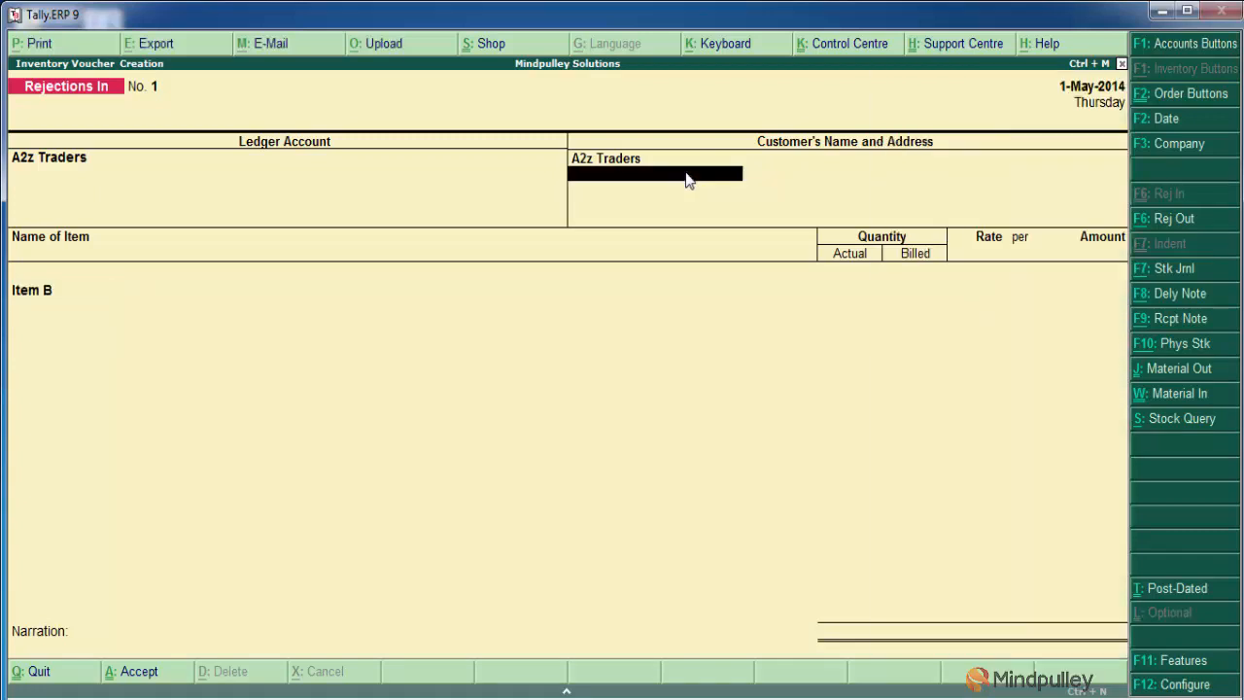
{"action": "key", "text": "Return"}
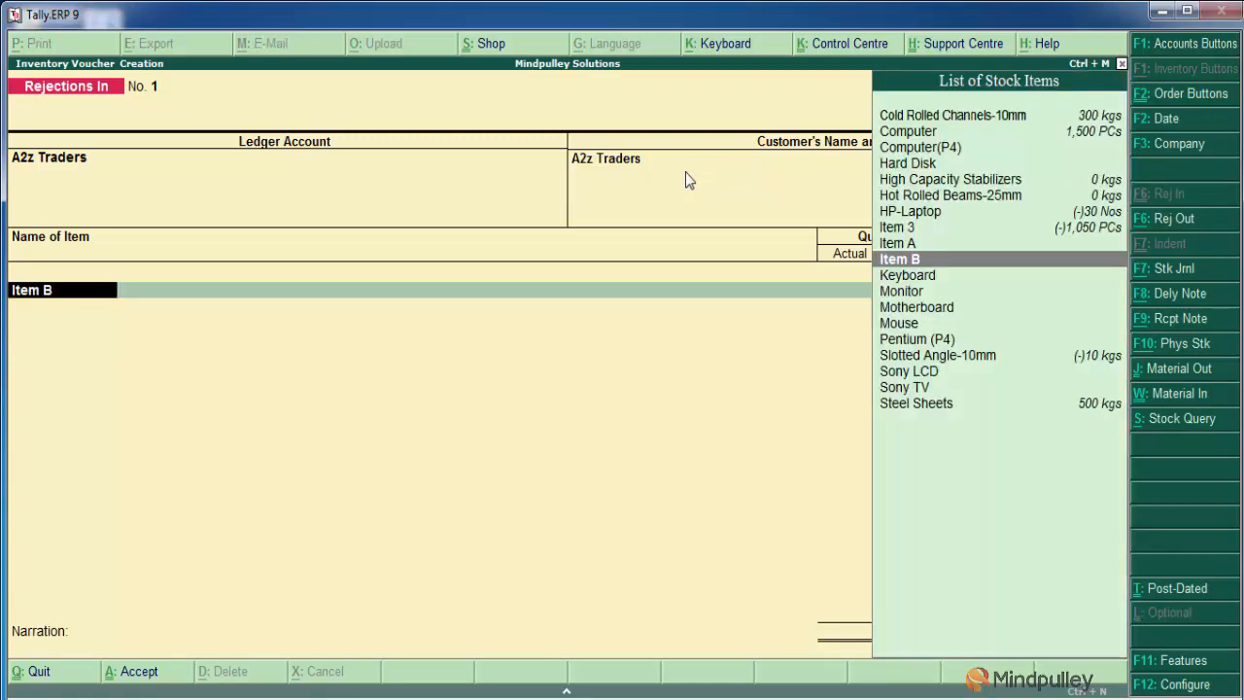
Enter Item 3 as the rejected stock item and allocate it to tracking number 1
{"action": "type", "text": "I"}
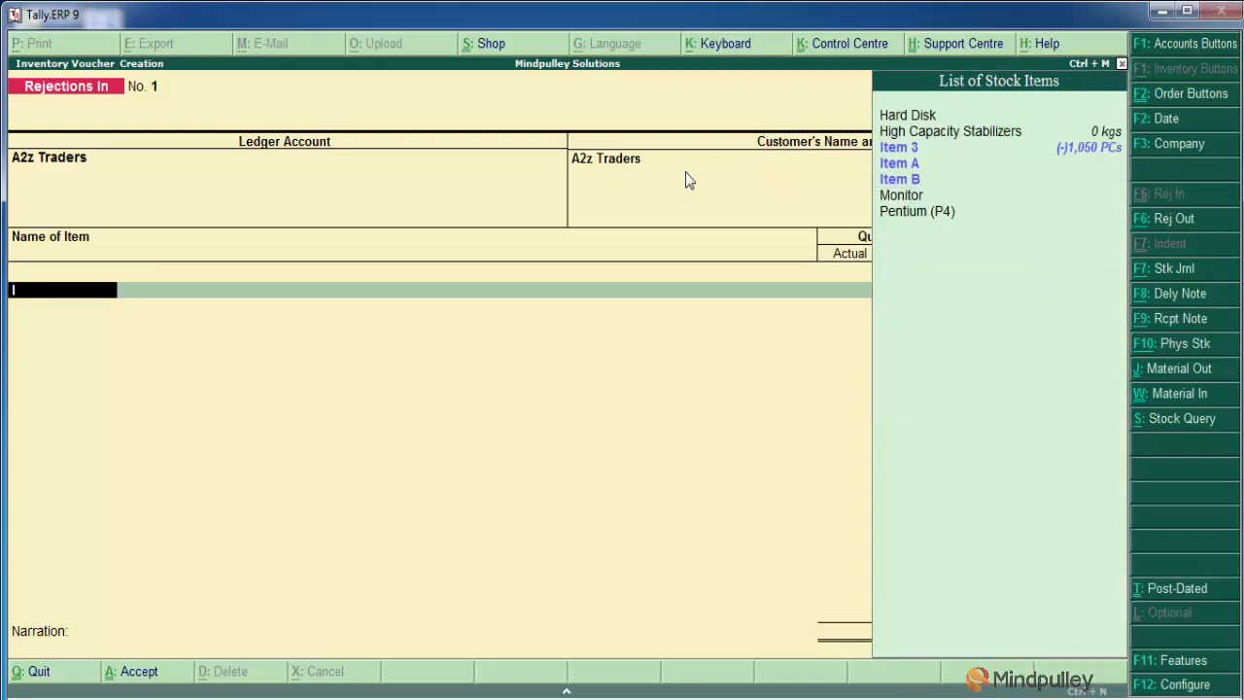
{"action": "key", "text": "Down"}
{"action": "key", "text": "Up"}
{"action": "key", "text": "Return"}
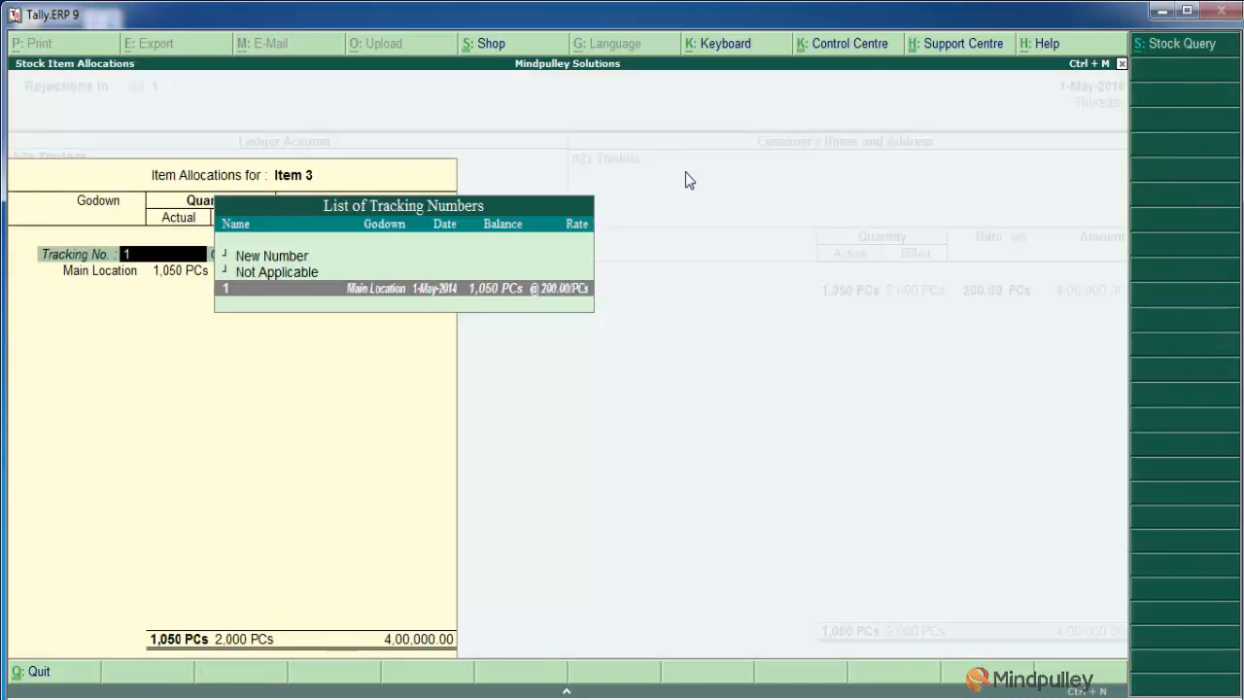
{"action": "key", "text": "Return"}
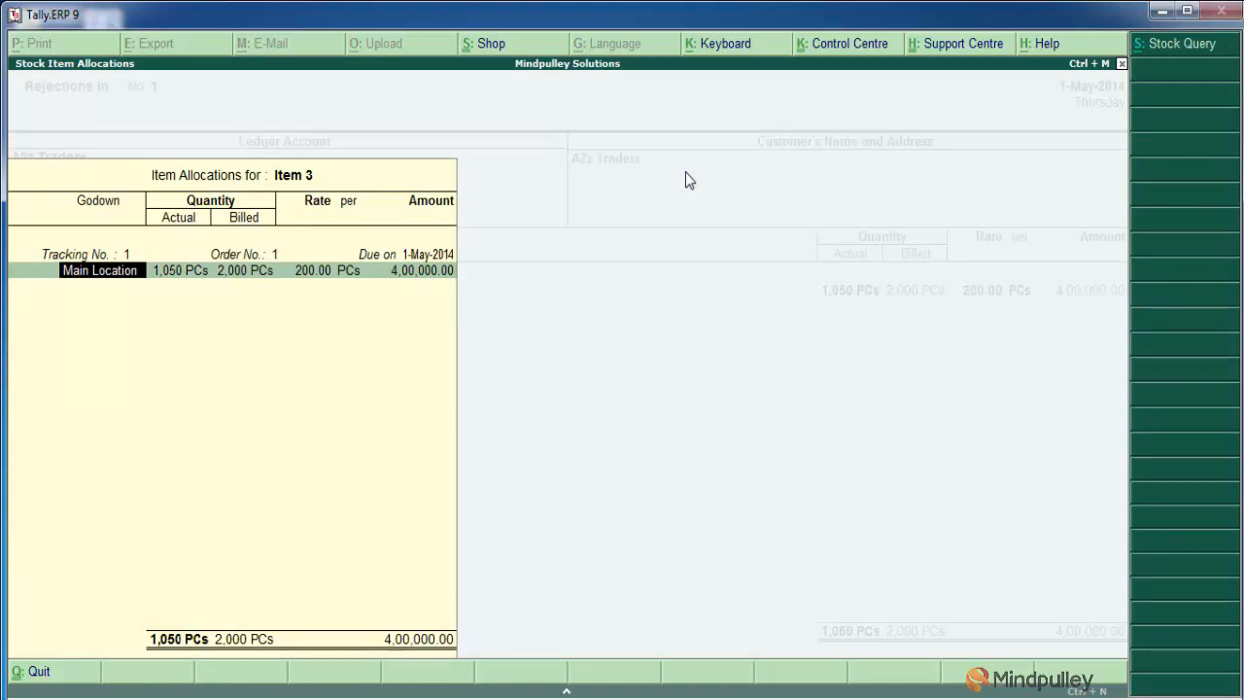
Set Item 3's actual and billed quantities to 200 PCs each at Main Location, keep the rate and end the tracking list
{"action": "key", "text": "Return"}
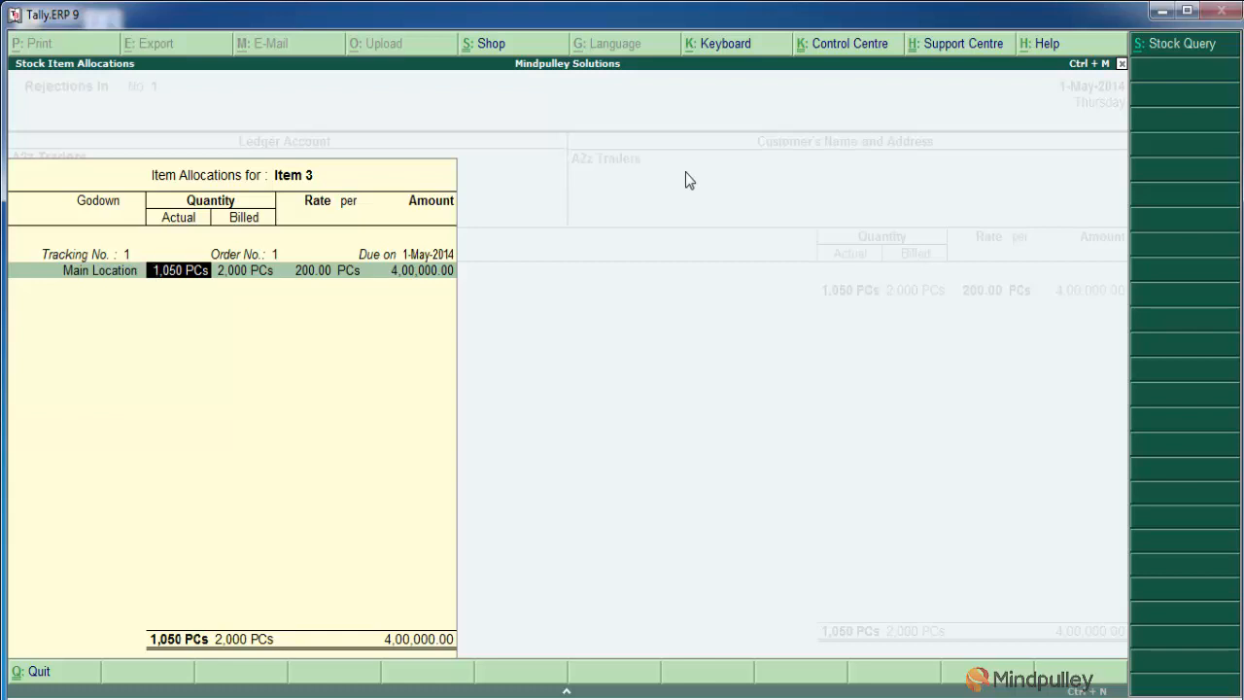
{"action": "type", "text": "200"}
{"action": "key", "text": "Return"}
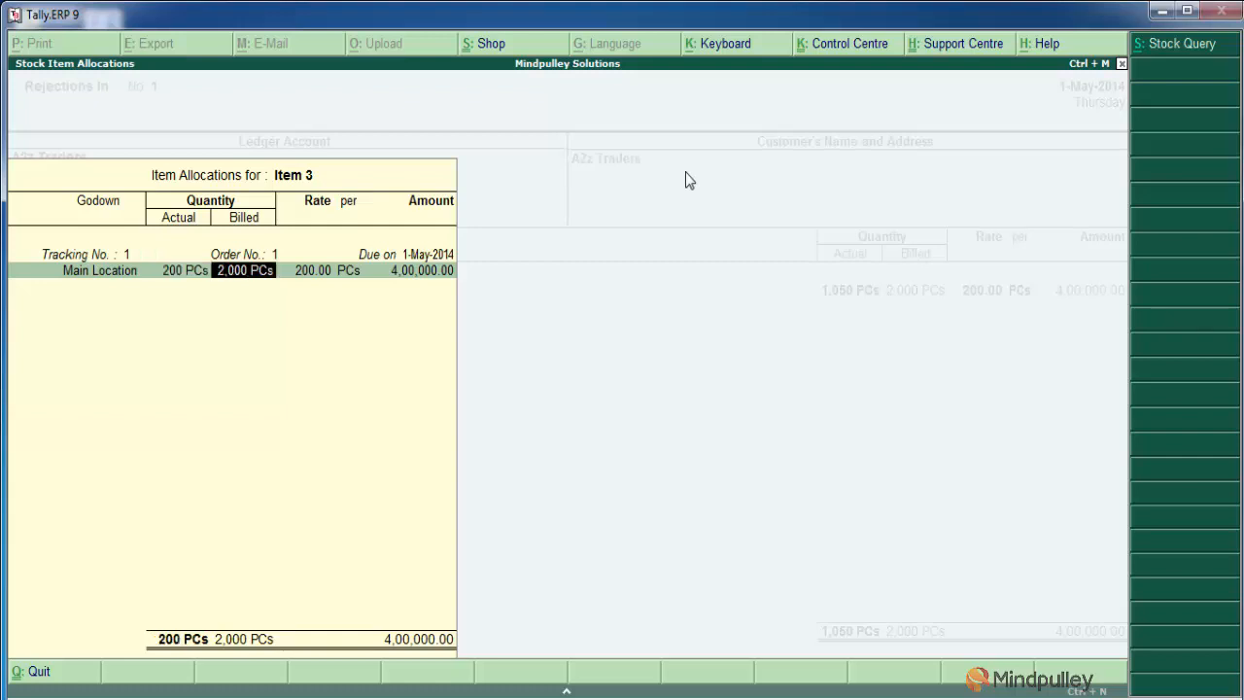
{"action": "key", "text": "Return"}
{"action": "key", "text": "Return"}
{"action": "key", "text": "Return"}
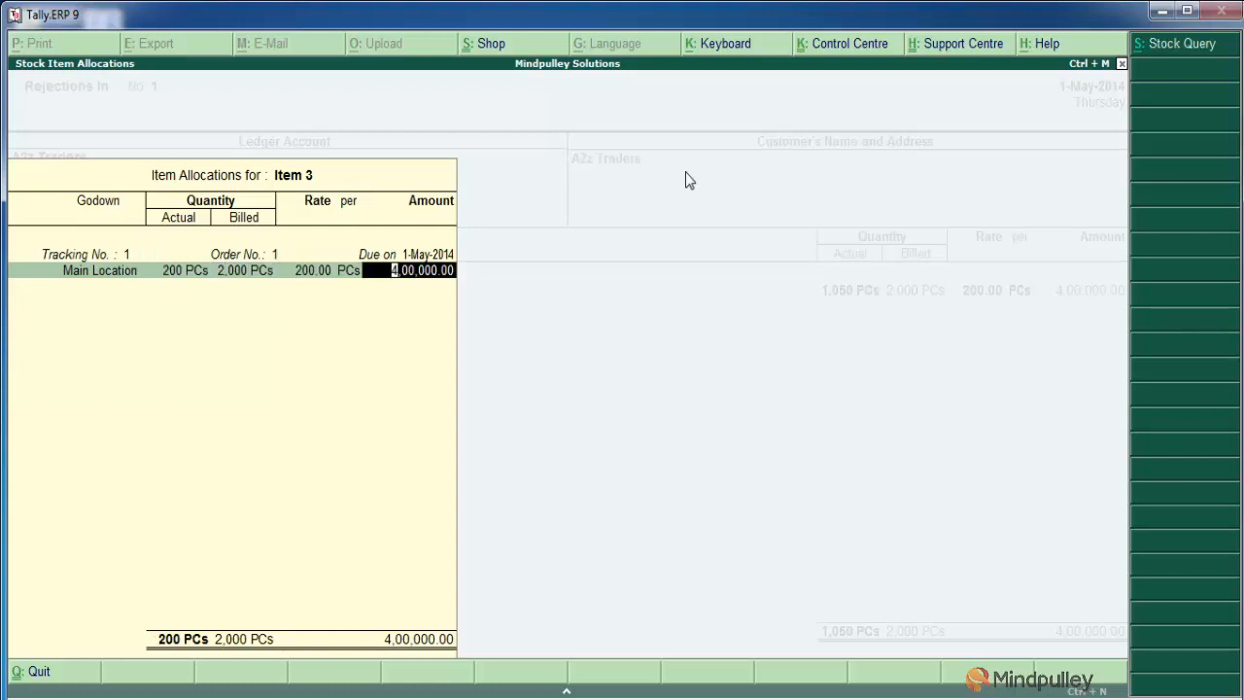
{"action": "key", "text": "BackSpace"}
{"action": "key", "text": "BackSpace"}
{"action": "key", "text": "BackSpace"}
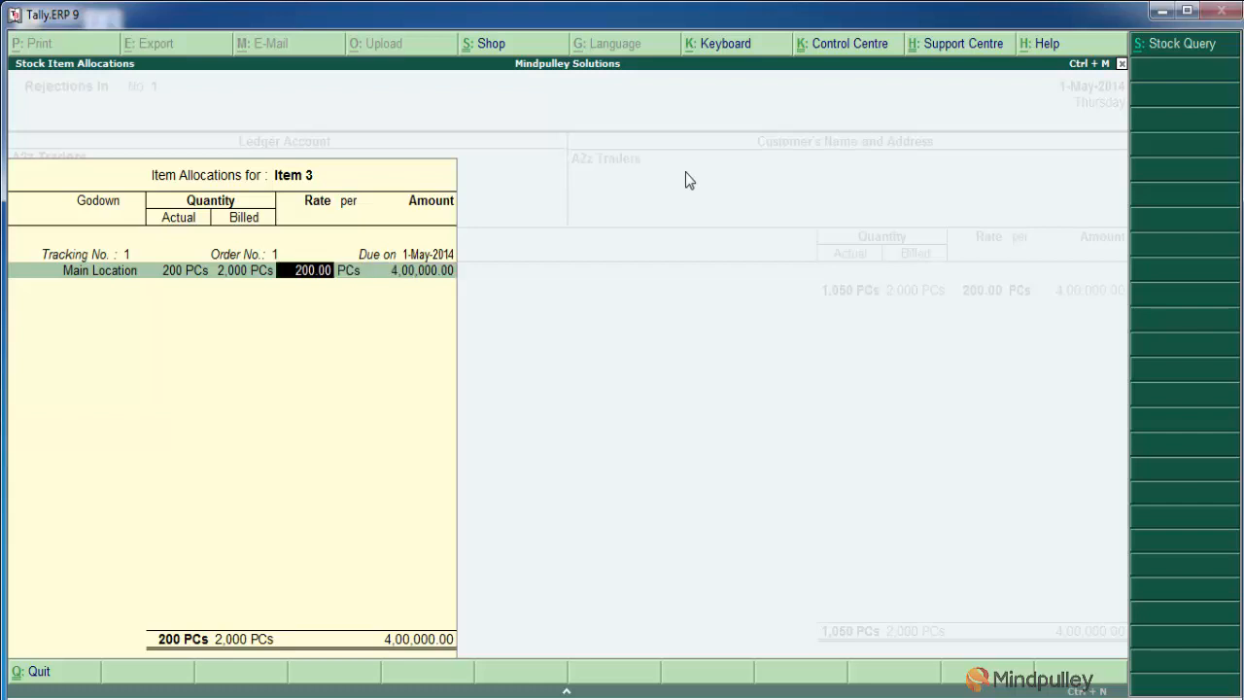
{"action": "type", "text": "200"}
{"action": "key", "text": "Return"}
{"action": "key", "text": "Return"}
{"action": "key", "text": "Return"}
{"action": "key", "text": "Return"}
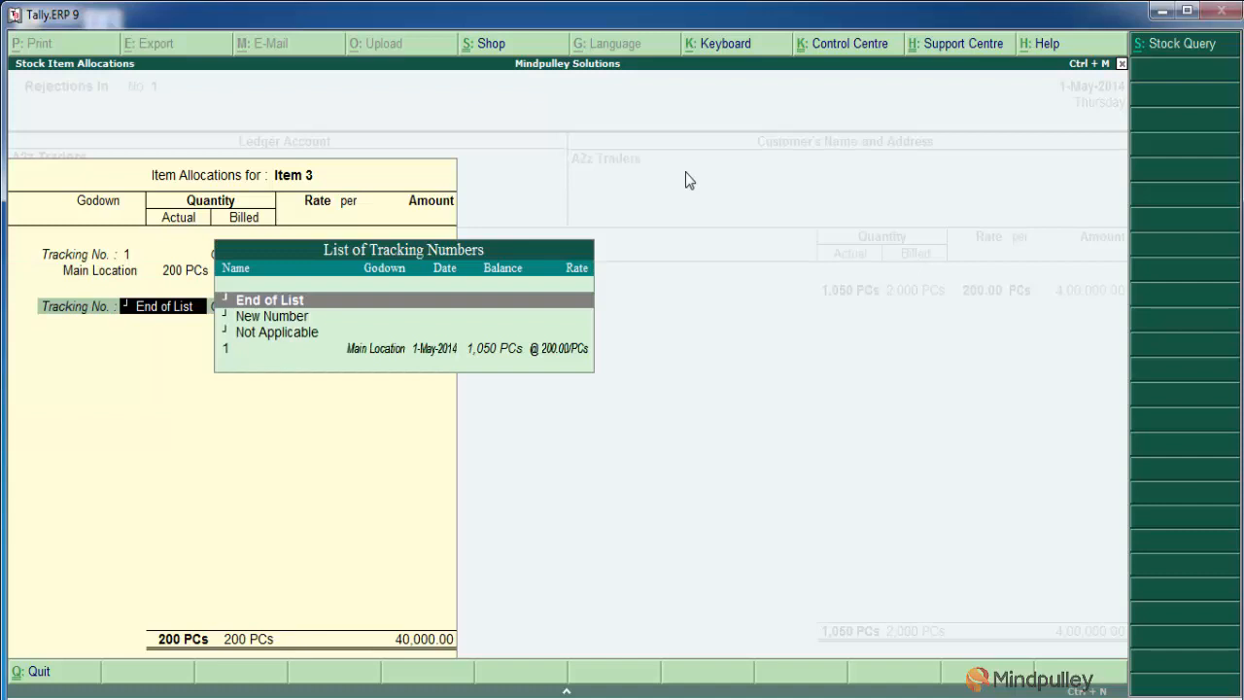
{"action": "key", "text": "Return"}
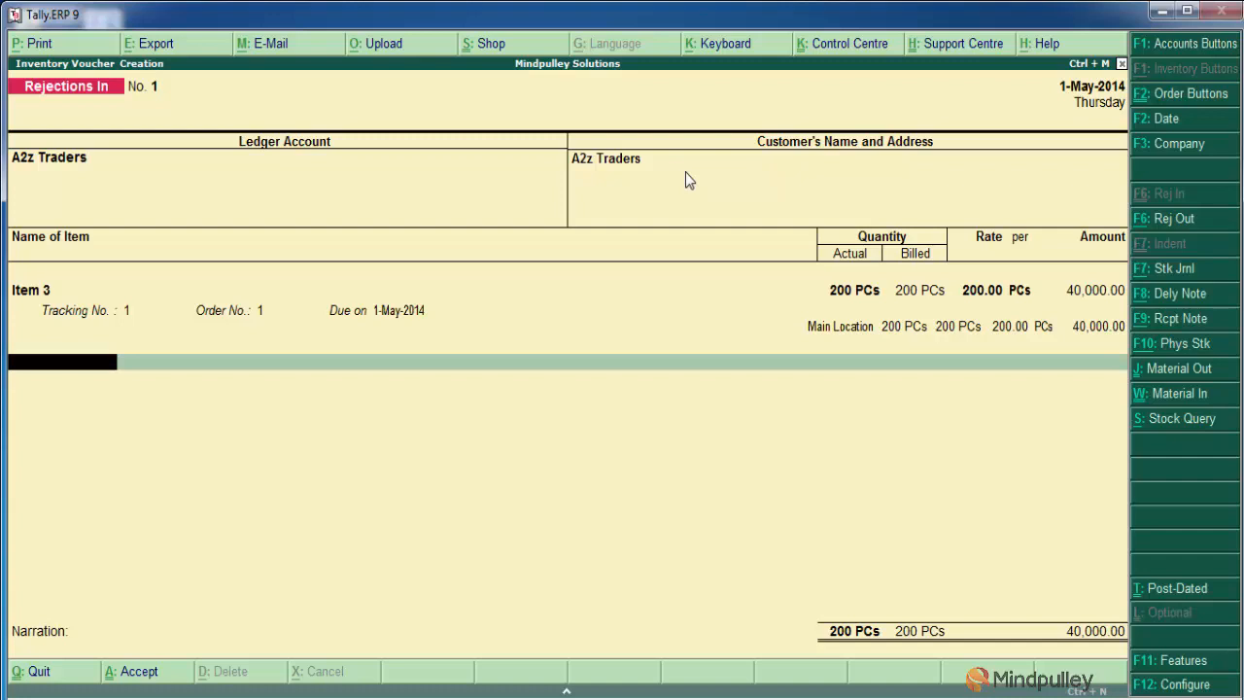
End the item list, leave the narration blank and save the Rejections In voucher
{"action": "key", "text": "Return"}
{"action": "key", "text": "Return"}
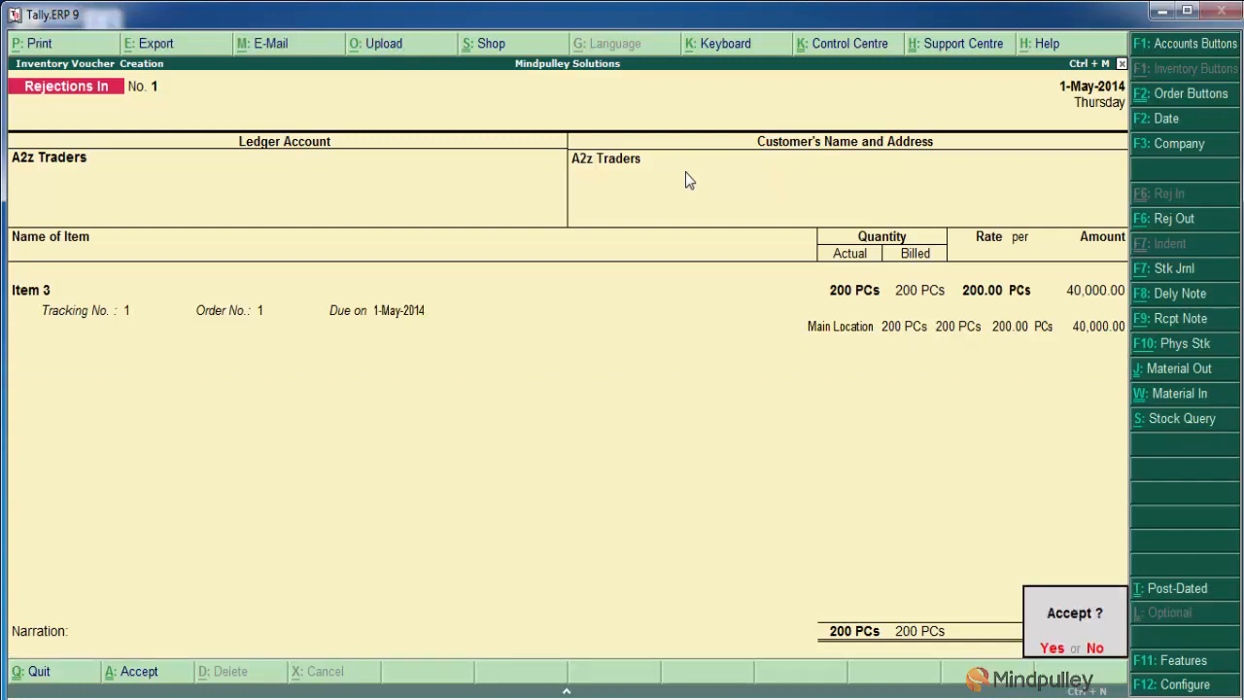
{"action": "key", "text": "Return"}
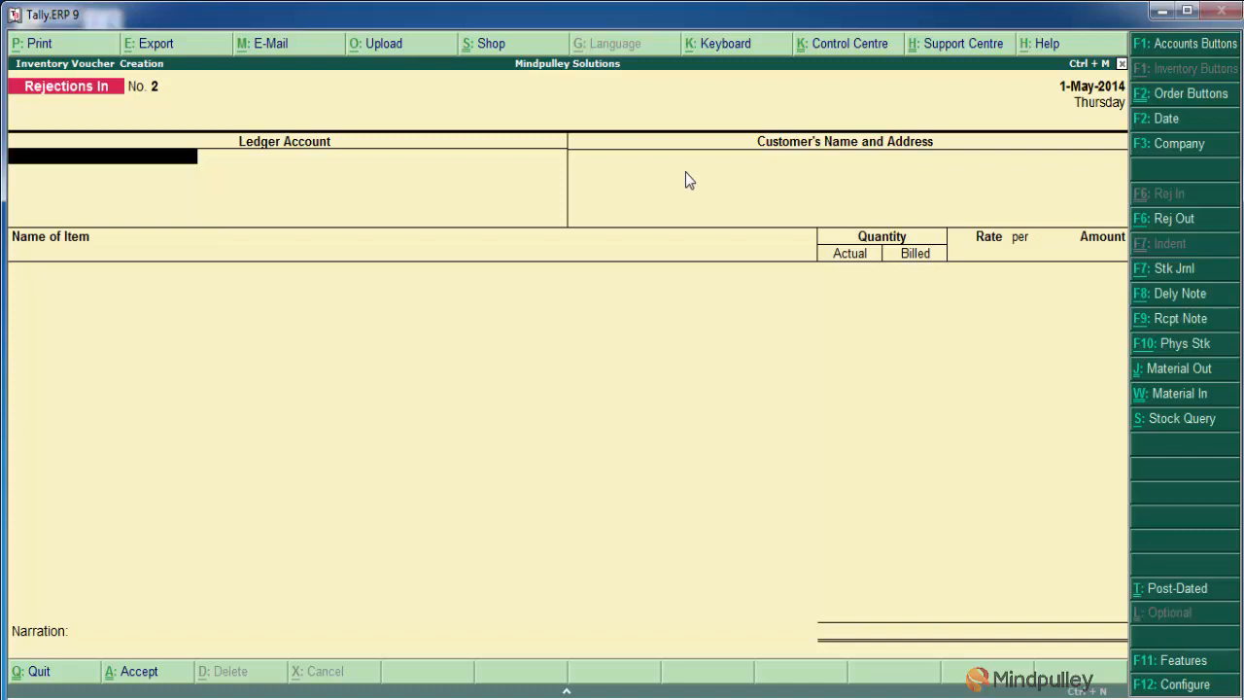
Leave inventory voucher entry and start a Sales voucher under Accounting Vouchers
{"action": "key", "text": "Escape"}
{"action": "key", "text": "Return"}
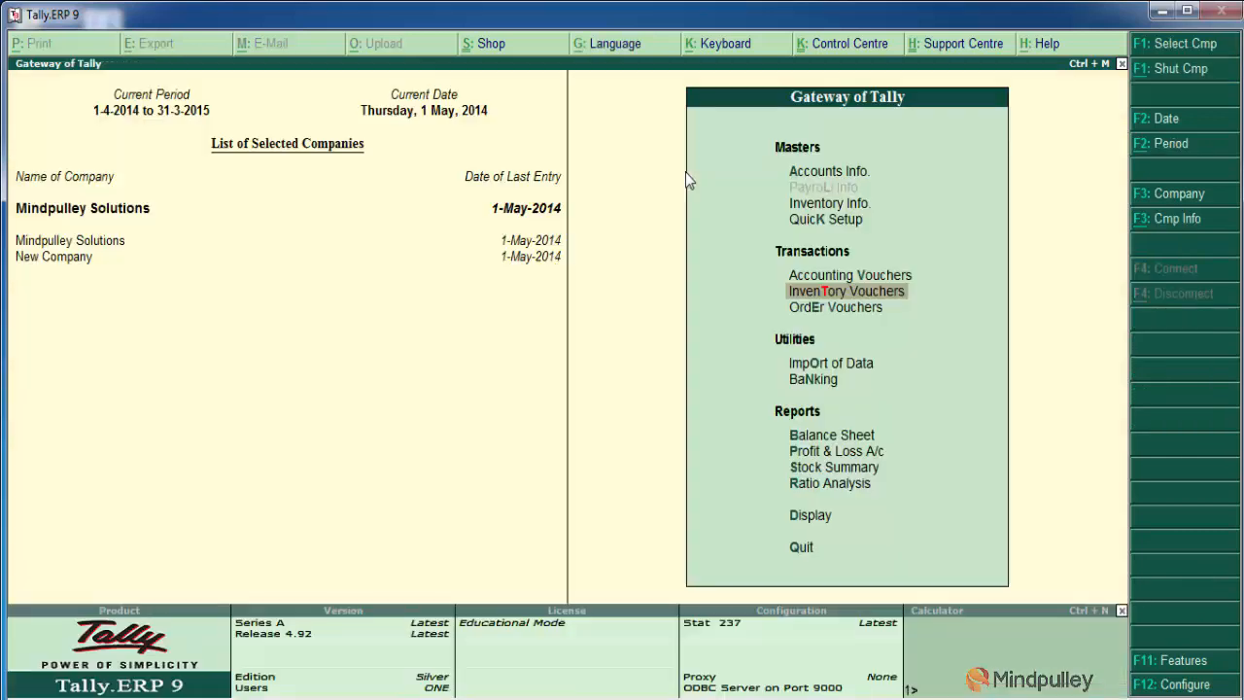
{"action": "key", "text": "Up"}
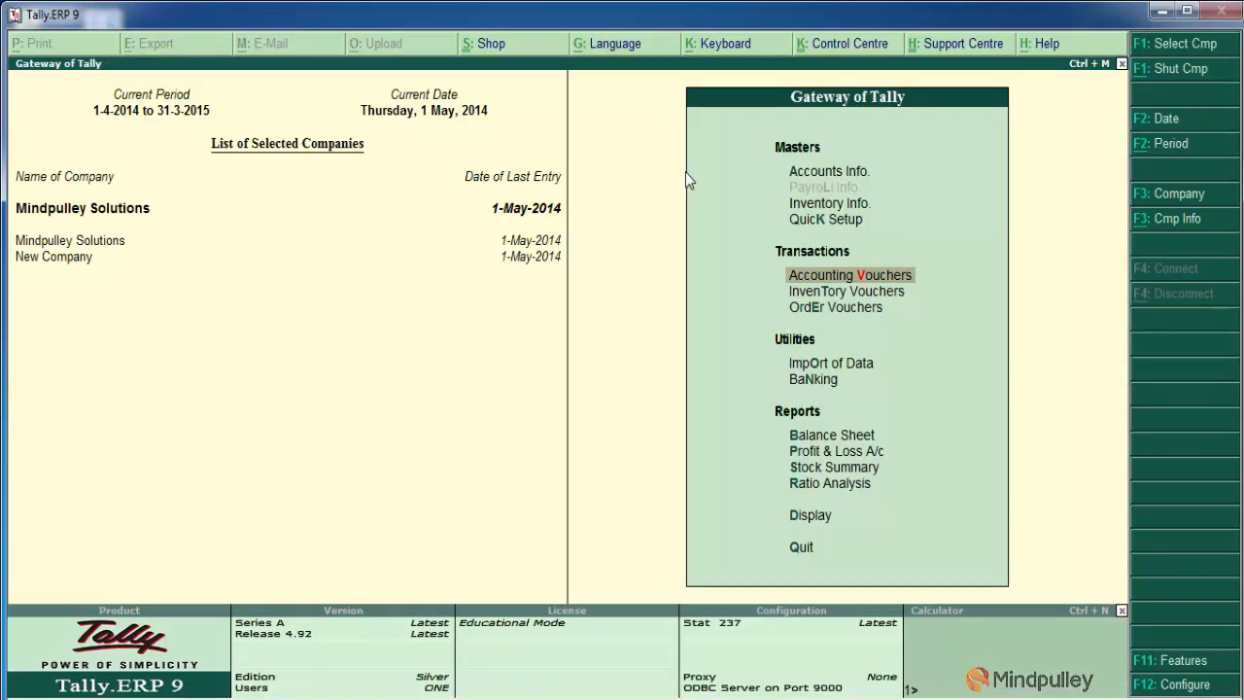
{"action": "key", "text": "Return"}
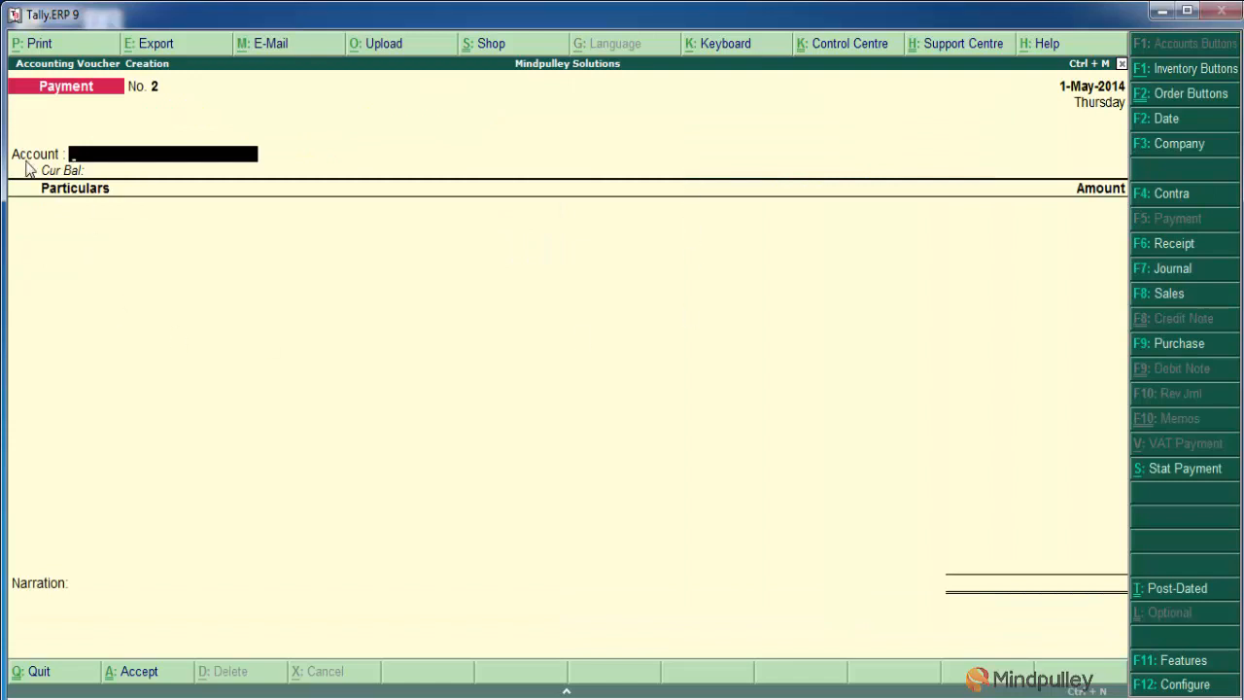
{"action": "left_click", "coordinate": [1164, 299]}
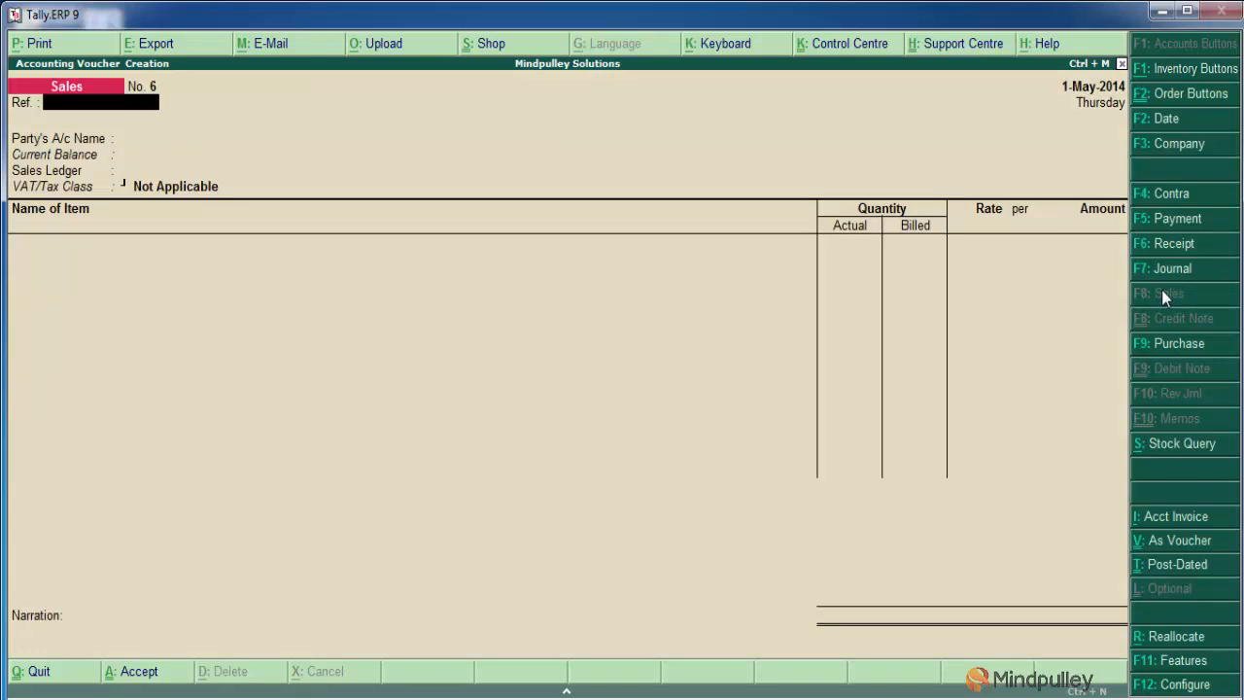
Select A2z Traders as the sales voucher's party, leave the reference blank and accept the party details without delivery note numbers
{"action": "key", "text": "Return"}
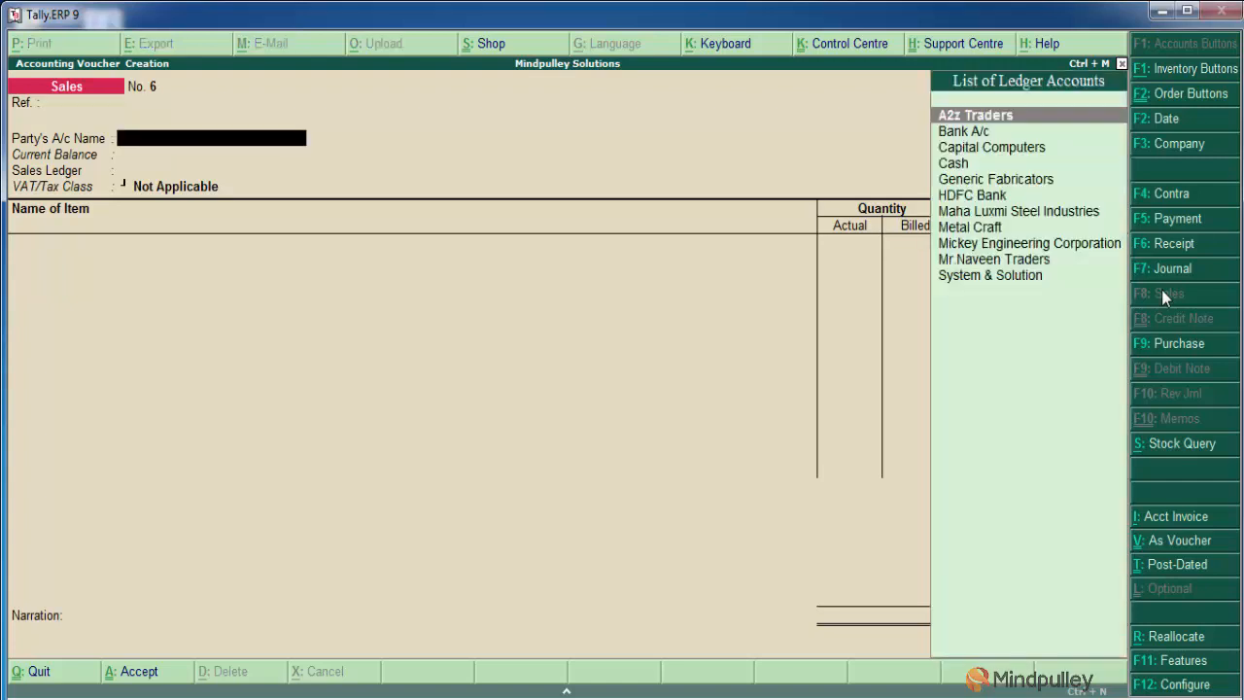
{"action": "key", "text": "Return"}
{"action": "key", "text": "Return"}
{"action": "key", "text": "Return"}
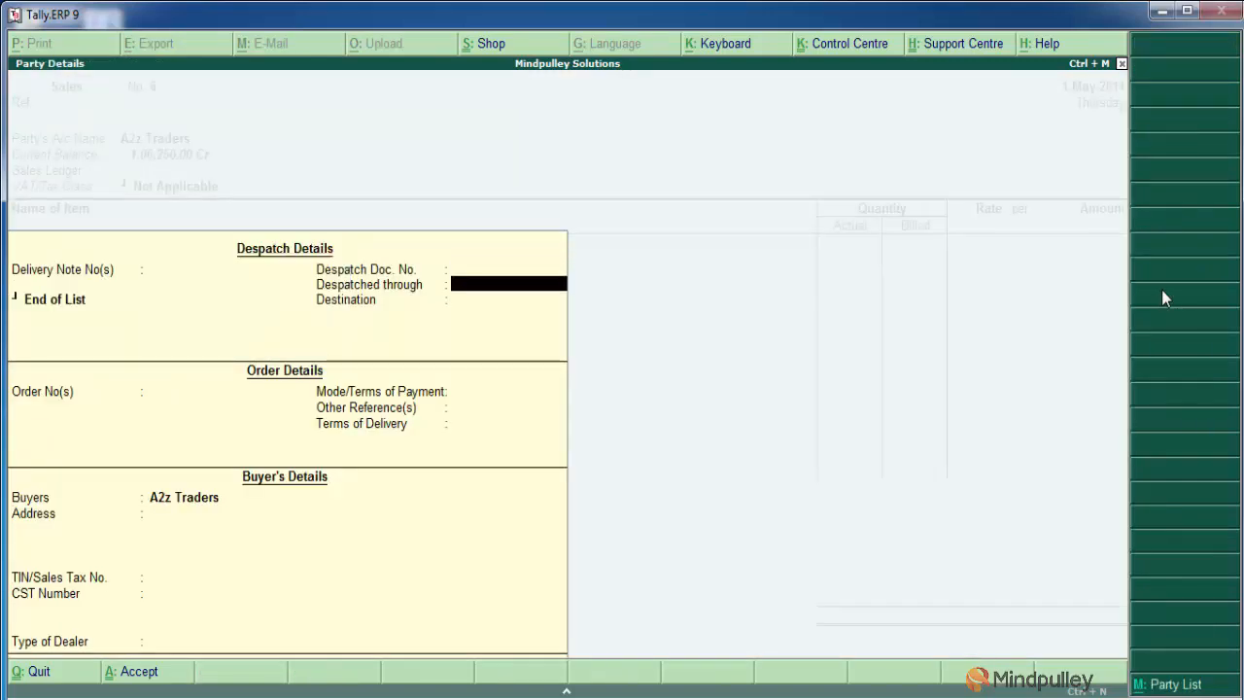
{"action": "key", "text": "Return"}
{"action": "key", "text": "Return"}
{"action": "key", "text": "Return"}
{"action": "key", "text": "Return"}
{"action": "key", "text": "Return"}
{"action": "key", "text": "Return"}
{"action": "key", "text": "Return"}
{"action": "key", "text": "Return"}
{"action": "key", "text": "Return"}
{"action": "key", "text": "Return"}
{"action": "key", "text": "Return"}
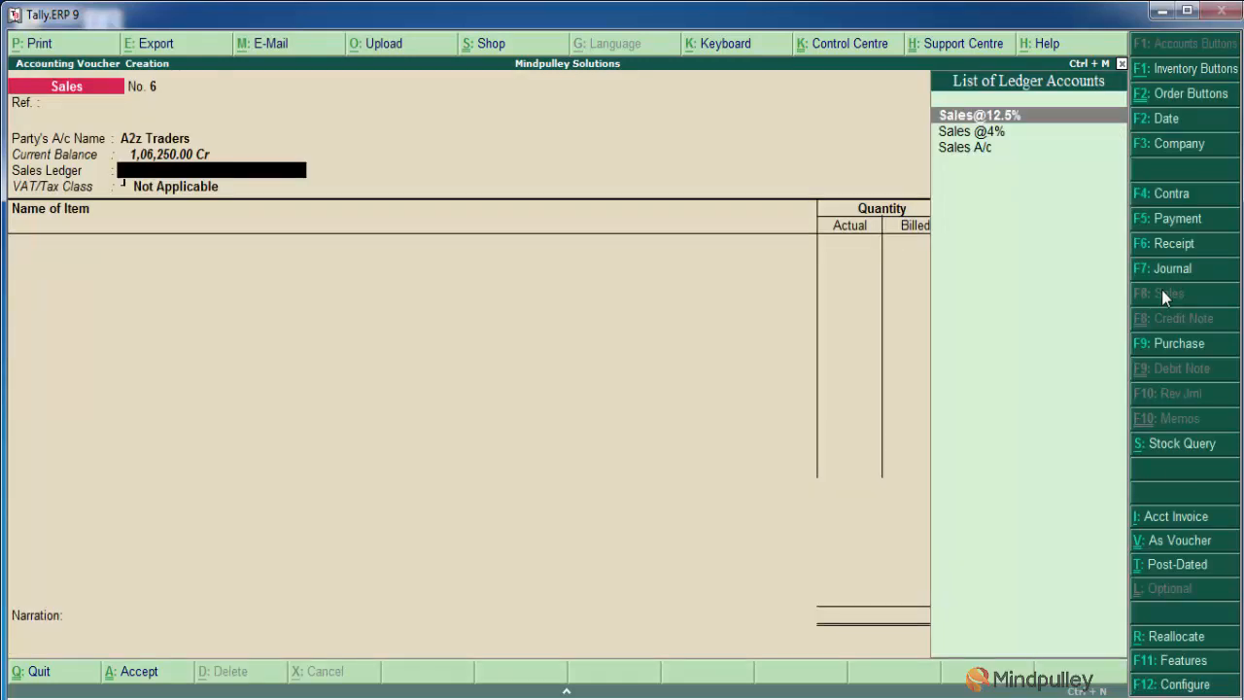
Set the sales voucher's sales ledger to Sales A/c
{"action": "key", "text": "Down"}
{"action": "key", "text": "Down"}
{"action": "key", "text": "Return"}
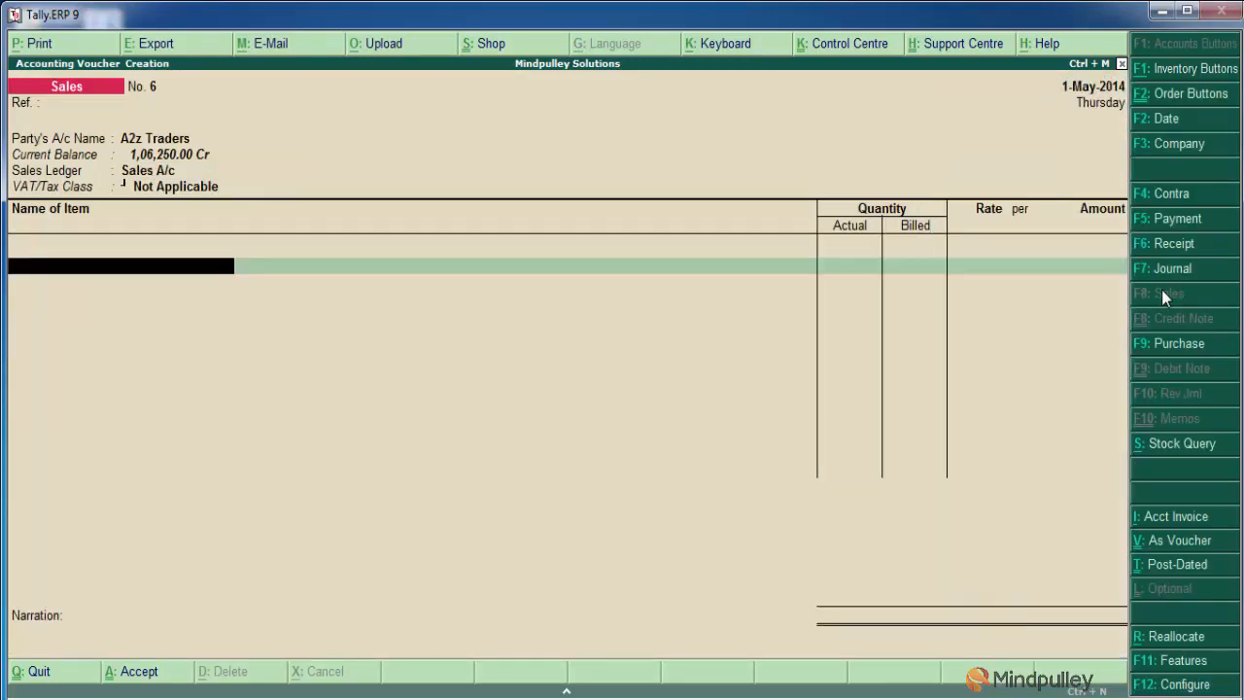
Add Item 3 to the sales voucher and allocate it to tracking number 1
{"action": "type", "text": "I"}
{"action": "key", "text": "Down"}
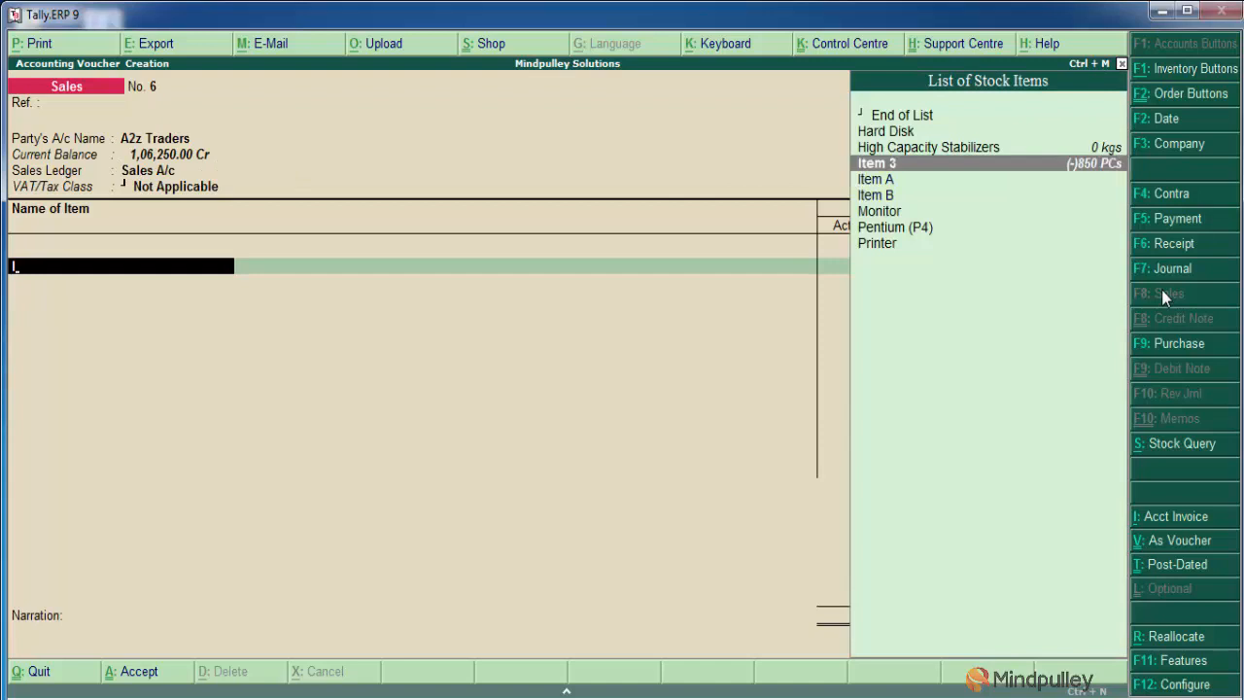
{"action": "key", "text": "Return"}
{"action": "key", "text": "Down"}
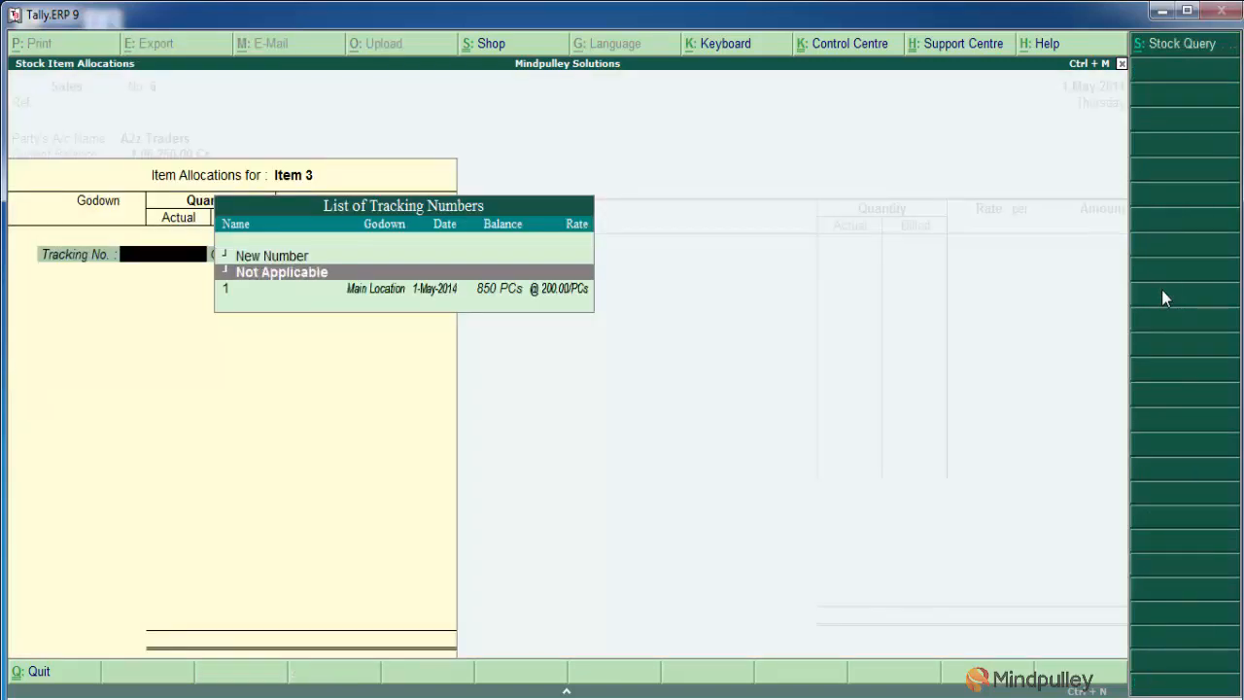
{"action": "key", "text": "Down"}
{"action": "key", "text": "Return"}
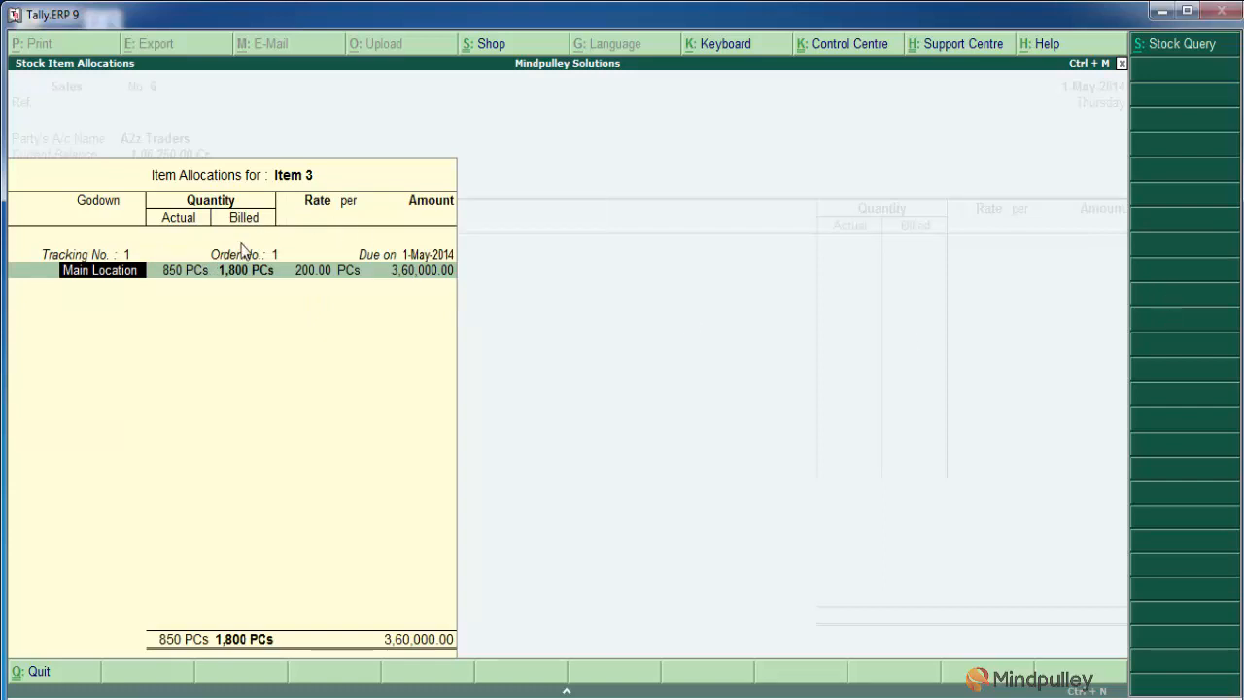
Accept Item 3's prefilled godown, quantities, rate and amount in the sales allocation and end the tracking list
{"action": "key", "text": "Return"}
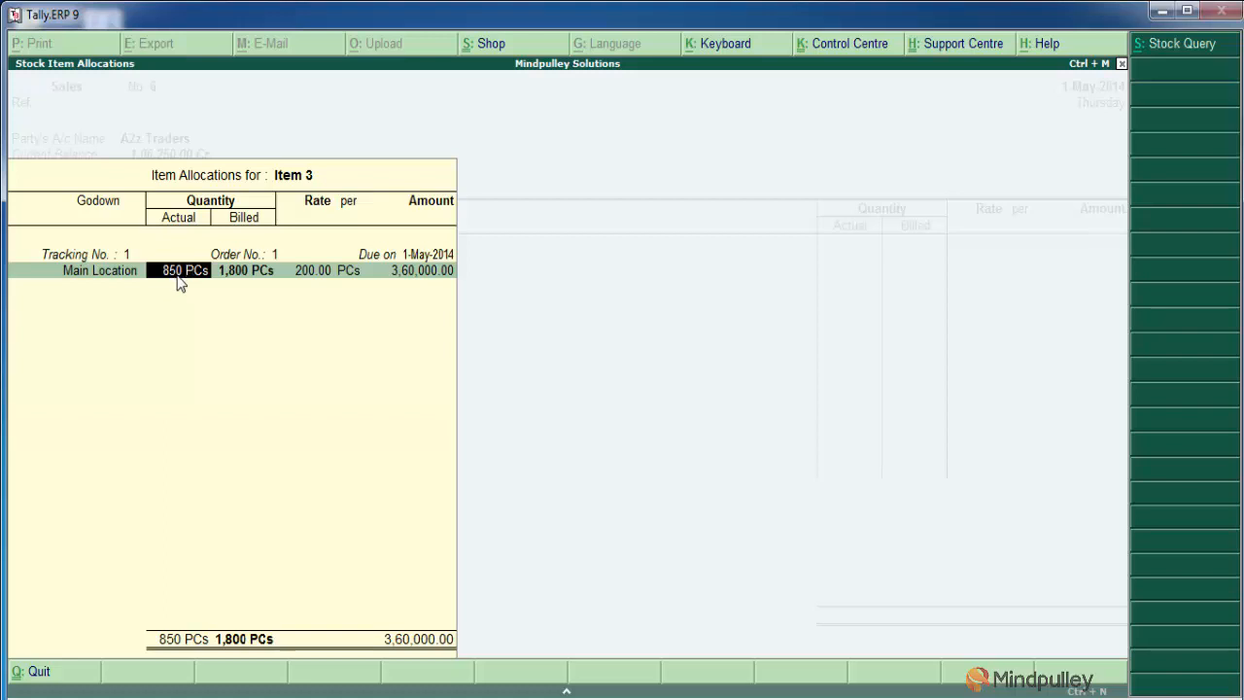
{"action": "key", "text": "Return"}
{"action": "key", "text": "Return"}
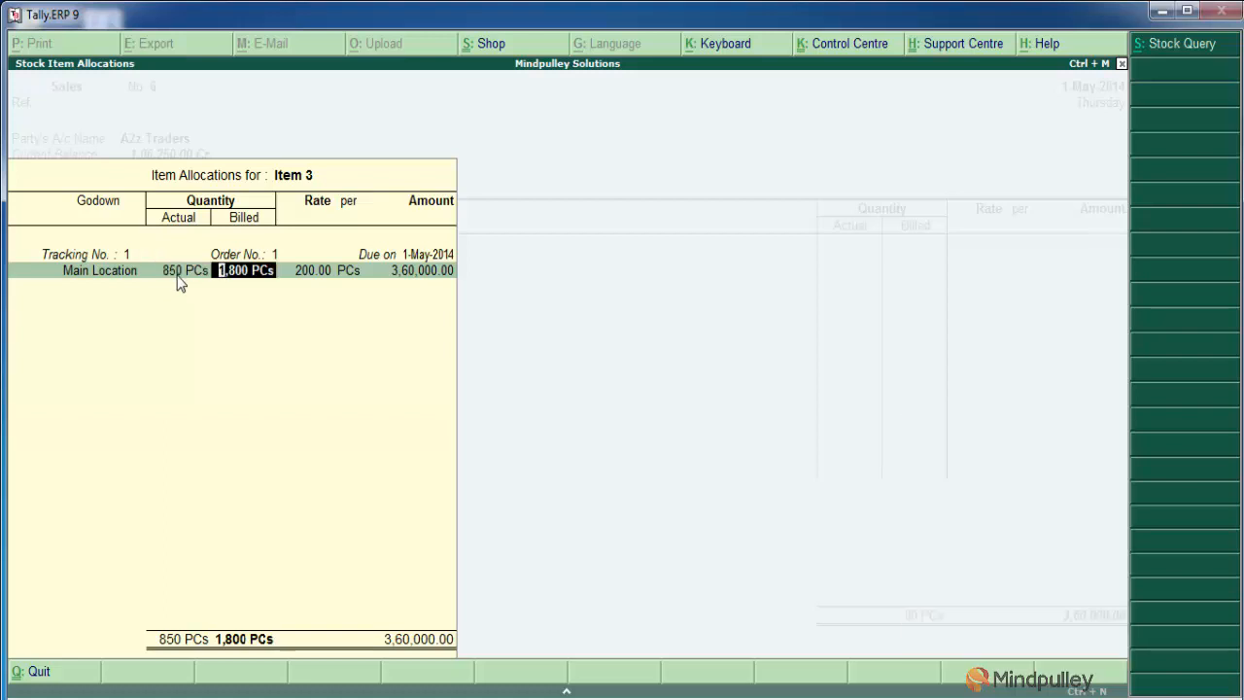
{"action": "key", "text": "Return"}
{"action": "key", "text": "Return"}
{"action": "key", "text": "Return"}
{"action": "key", "text": "Return"}
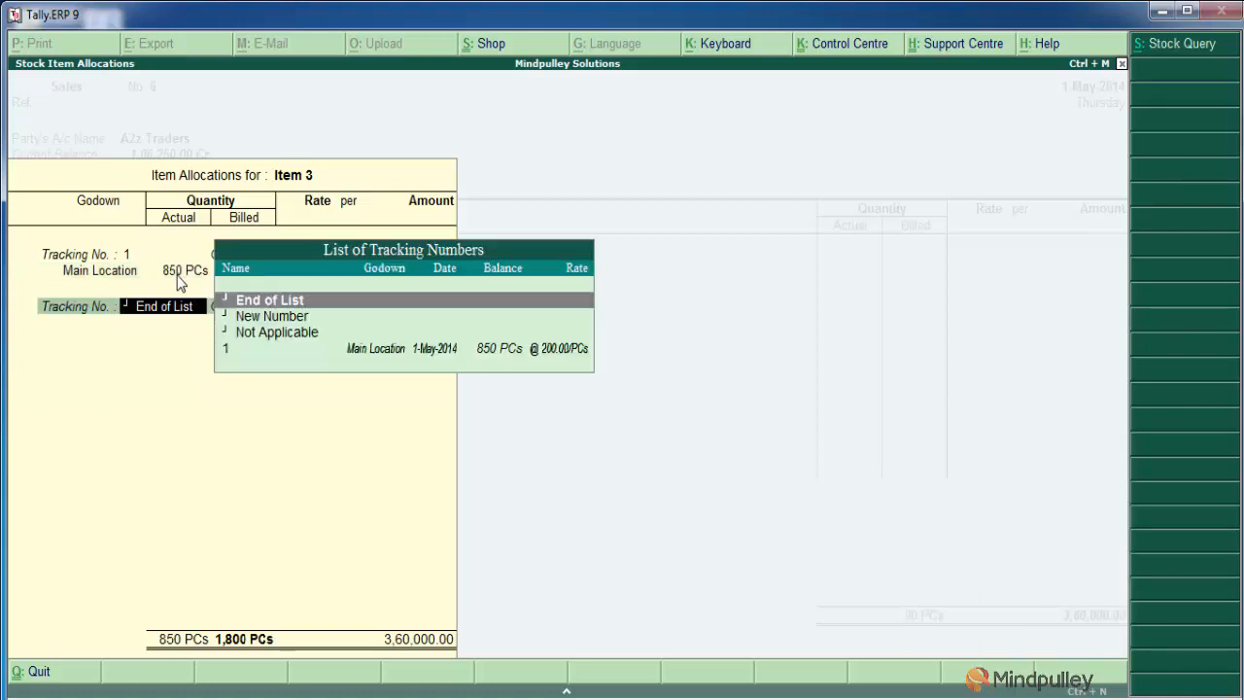
{"action": "key", "text": "Return"}
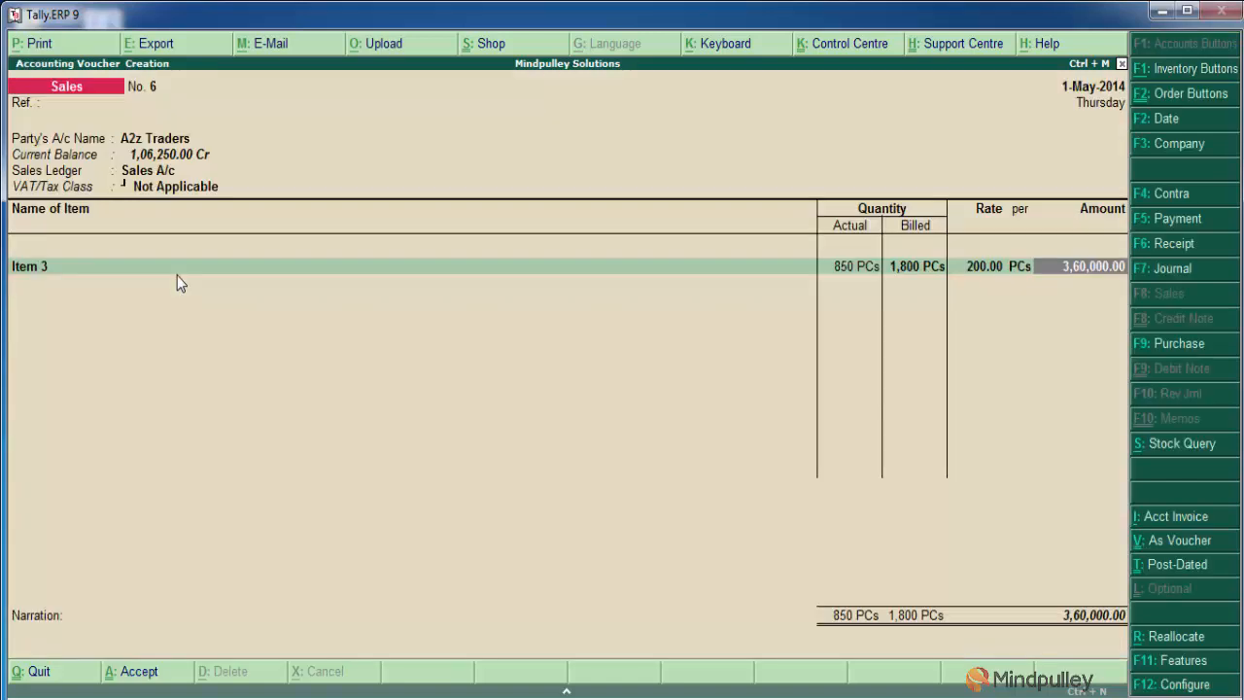
End the item list after Item 3, leave the narration blank and save the sales voucher
{"action": "key", "text": "Return"}
{"action": "key", "text": "Return"}
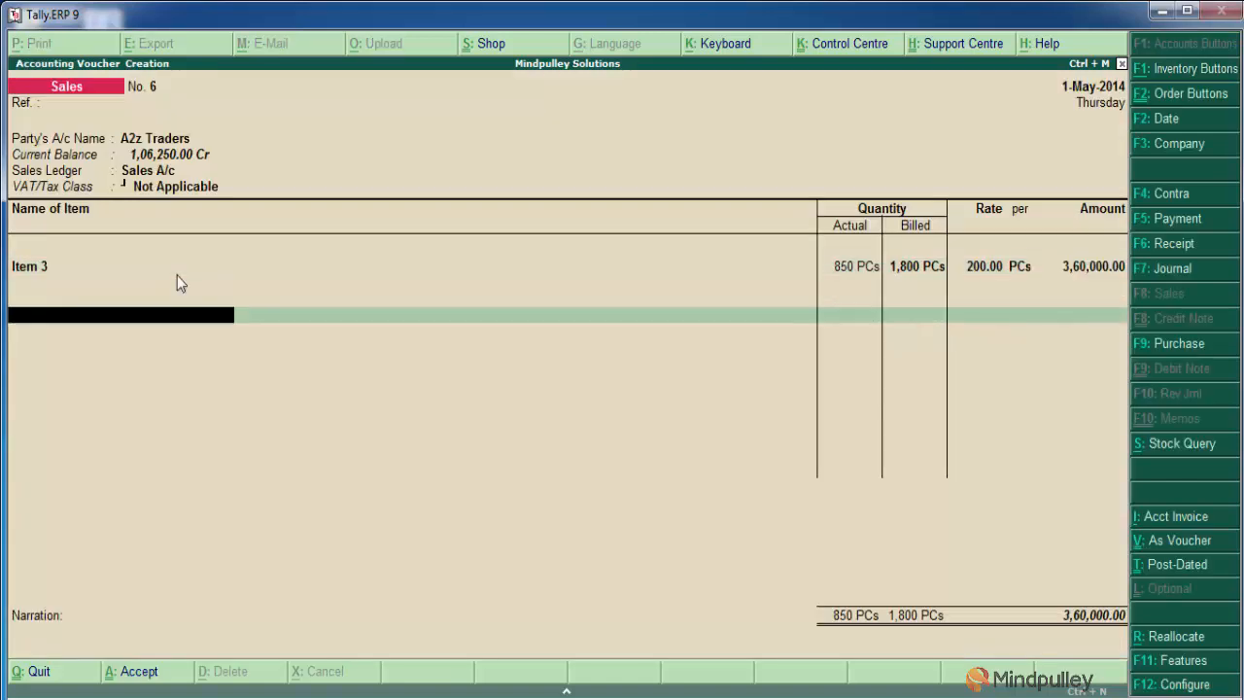
{"action": "key", "text": "Return"}
{"action": "key", "text": "Return"}
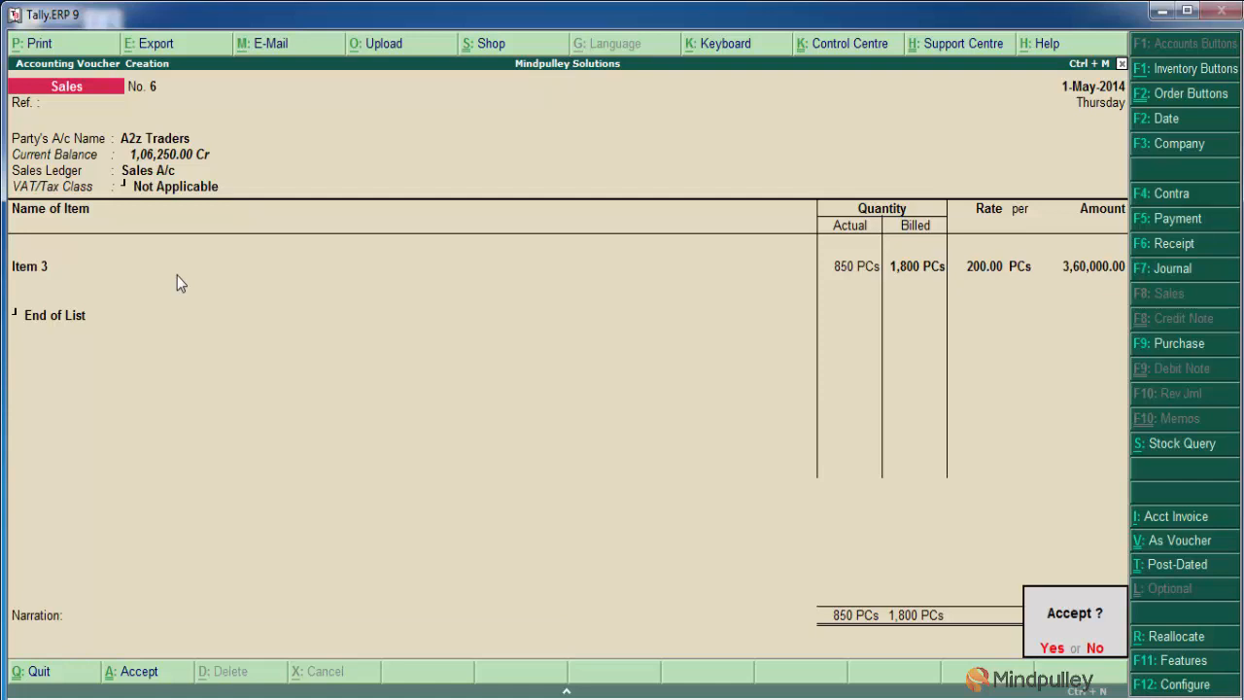
{"action": "key", "text": "Return"}
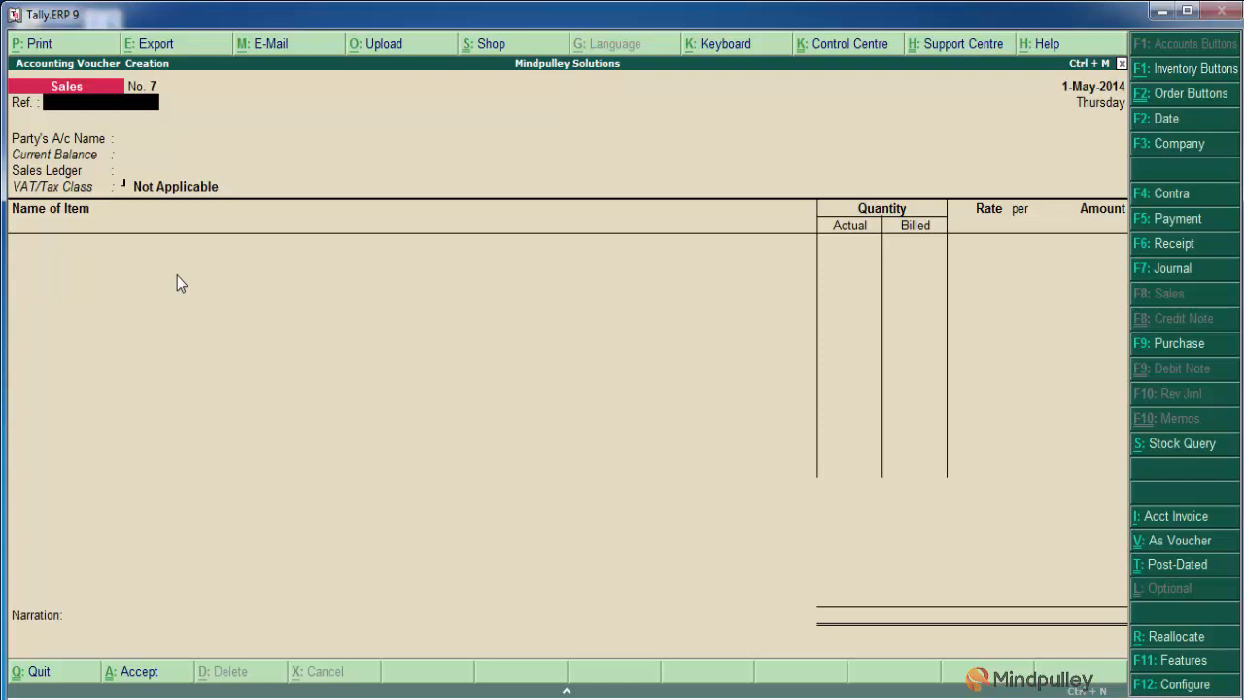
Leave sales voucher entry and open the Day Book report of Mindpulley Solutions
{"action": "key", "text": "Escape"}
{"action": "key", "text": "y"}
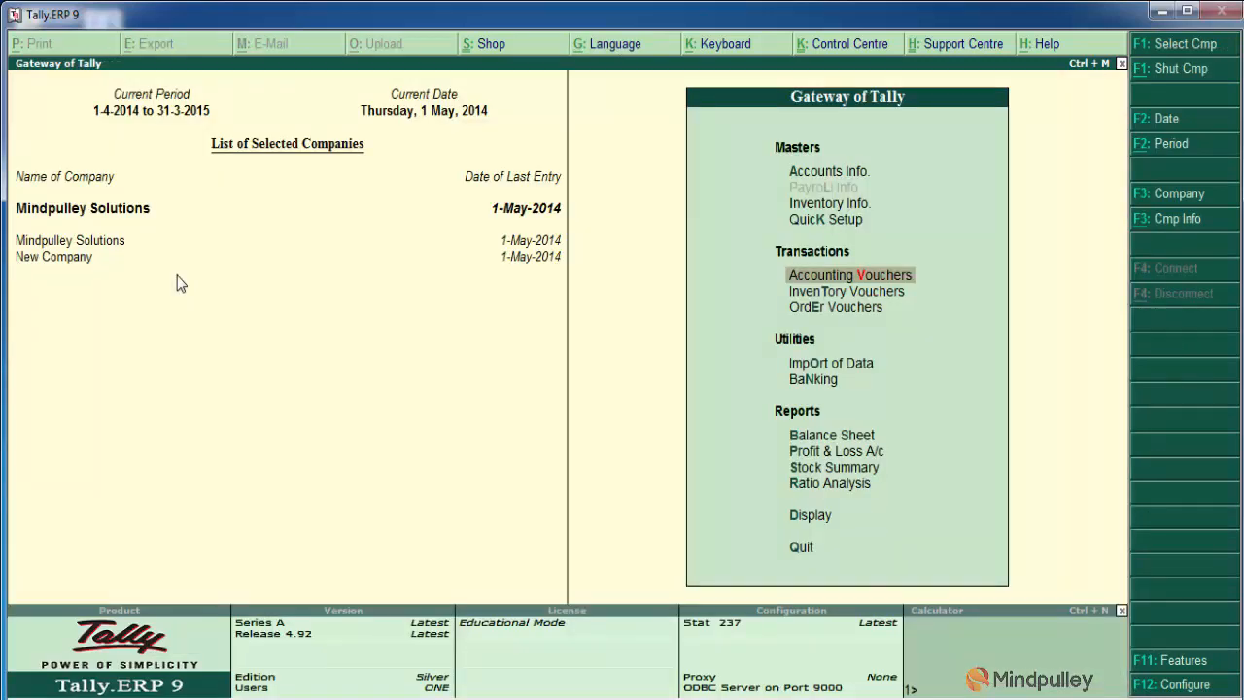
{"action": "key", "text": "Down"}
{"action": "key", "text": "Down"}
{"action": "key", "text": "Down"}
{"action": "key", "text": "Down"}
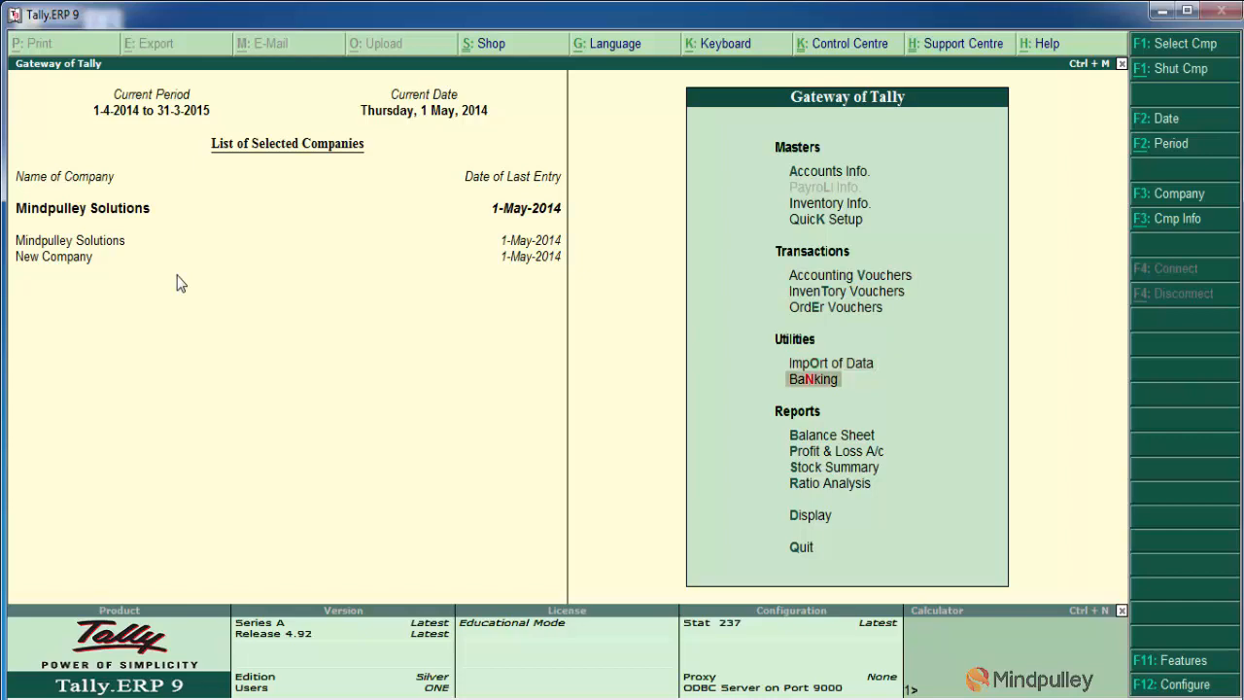
{"action": "key", "text": "Down"}
{"action": "key", "text": "Down"}
{"action": "key", "text": "Down"}
{"action": "key", "text": "Down"}
{"action": "key", "text": "Down"}
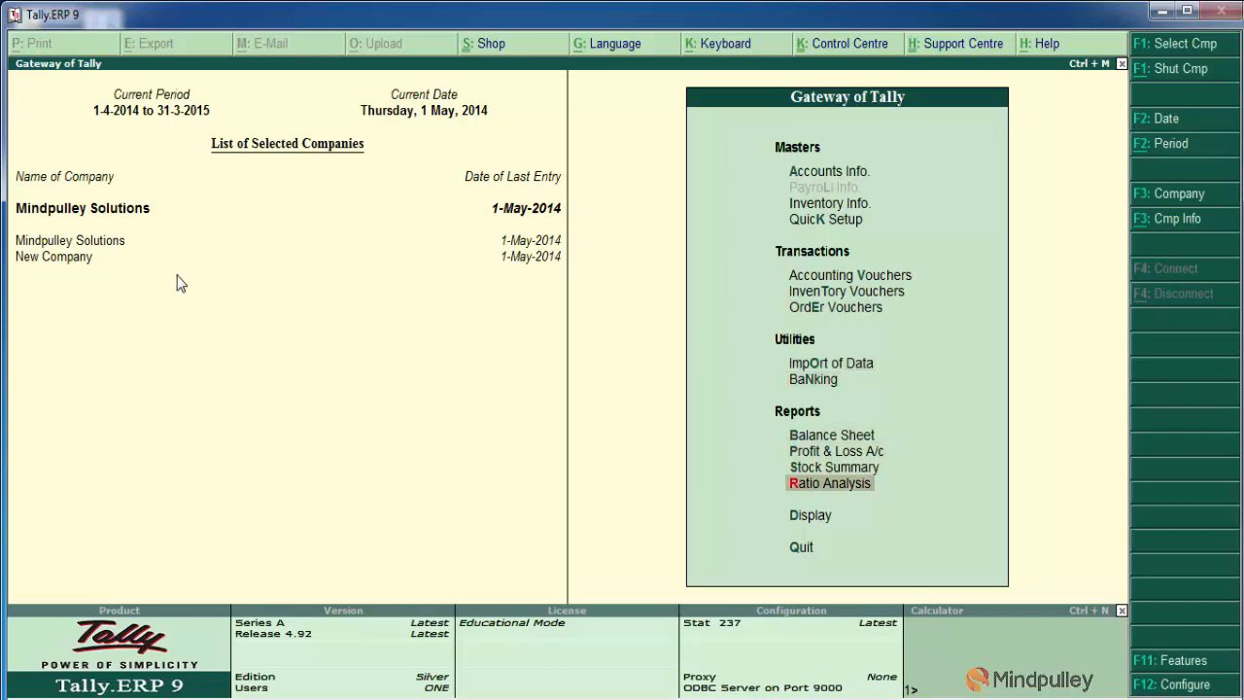
{"action": "key", "text": "Return"}
{"action": "key", "text": "Down"}
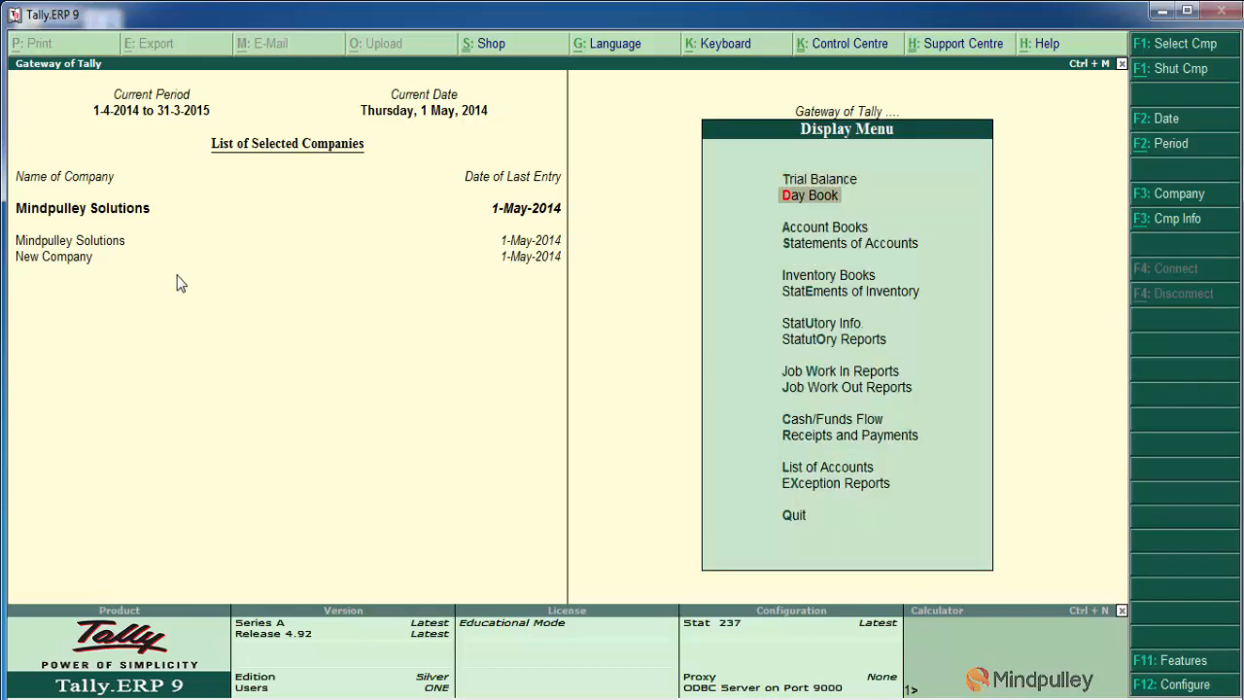
{"action": "key", "text": "Return"}
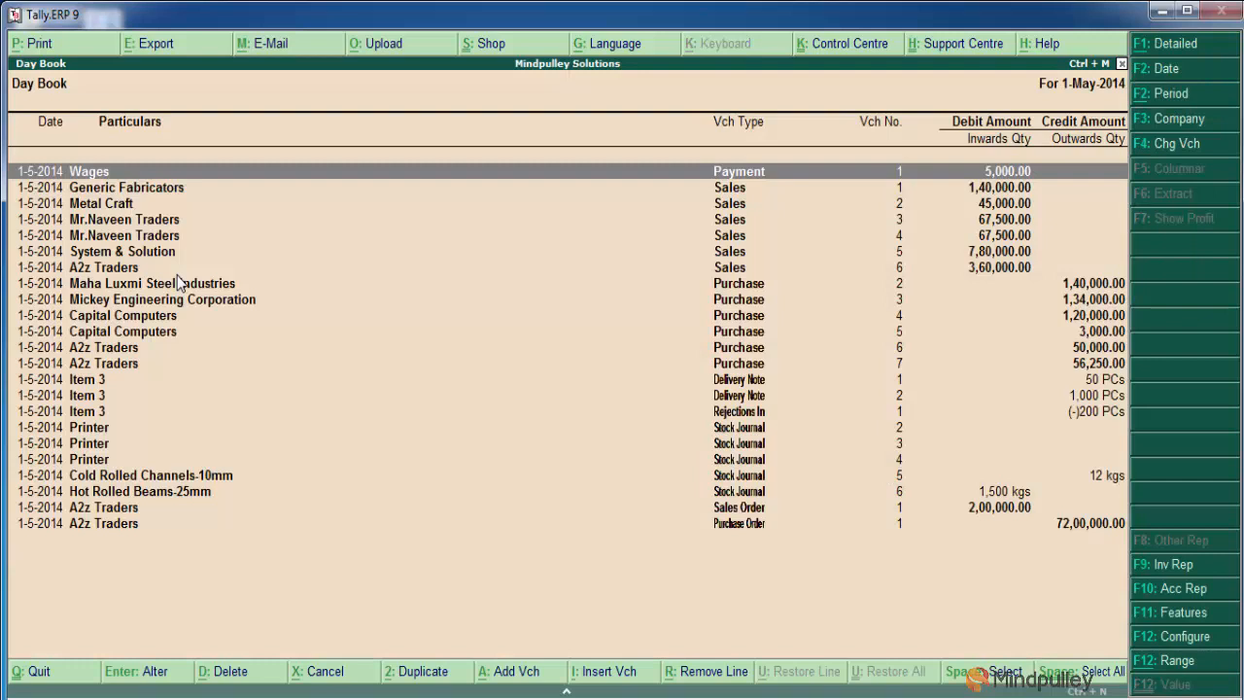
Open Item 3's delivery note no. 2 for 1,000 PCs from the Day Book
{"action": "key", "text": "Down"}
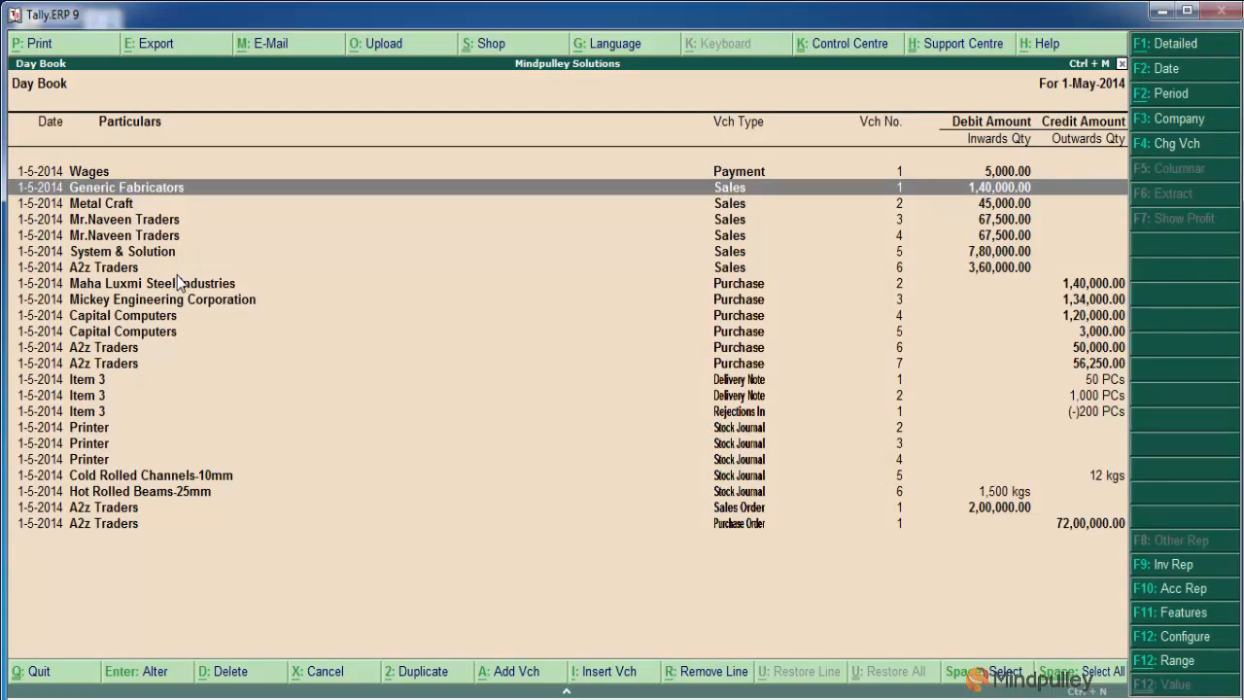
{"action": "key", "text": "Down"}
{"action": "key", "text": "Down"}
{"action": "key", "text": "Down"}
{"action": "key", "text": "Down"}
{"action": "key", "text": "Down"}
{"action": "key", "text": "Down"}
{"action": "key", "text": "Down"}
{"action": "key", "text": "Down"}
{"action": "key", "text": "Down"}
{"action": "key", "text": "Down"}
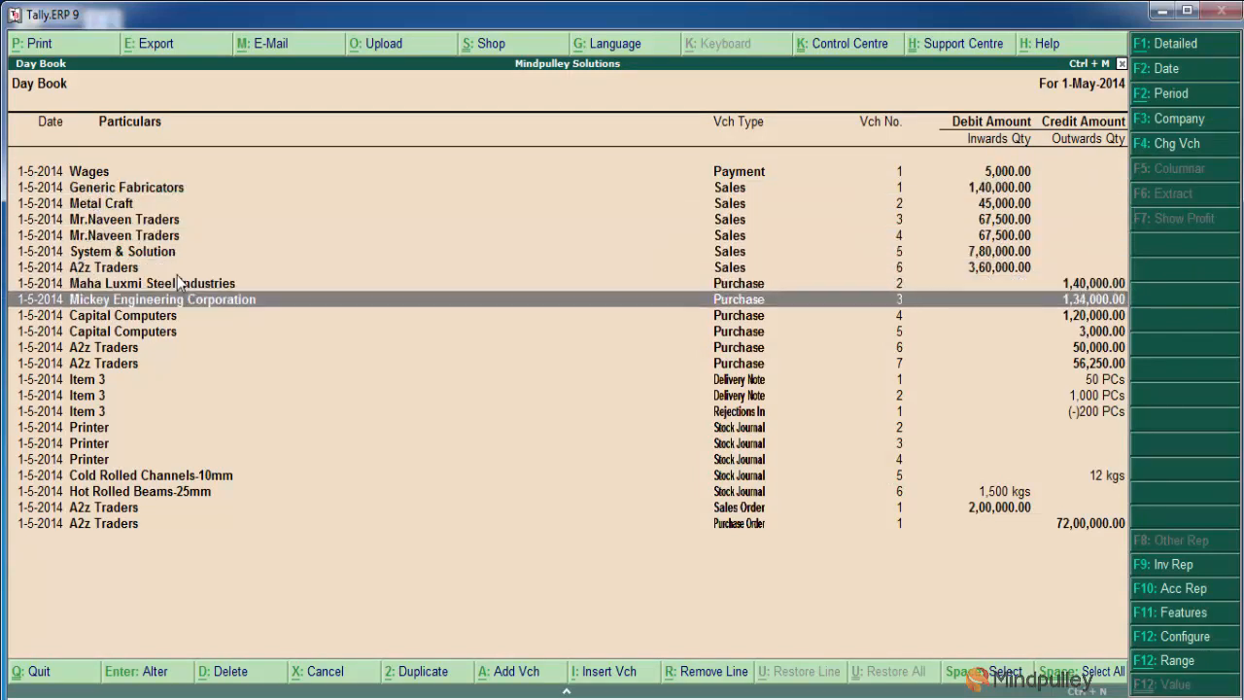
{"action": "key", "text": "Down"}
{"action": "key", "text": "Down"}
{"action": "key", "text": "Down"}
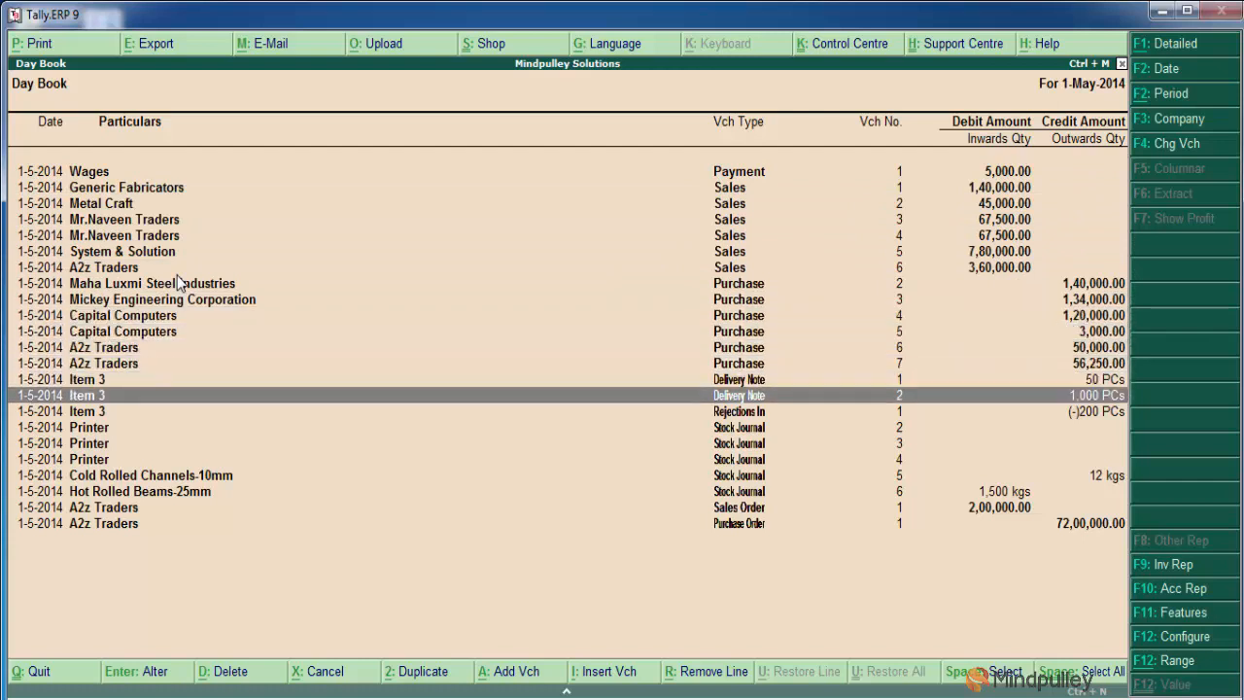
{"action": "key", "text": "Return"}
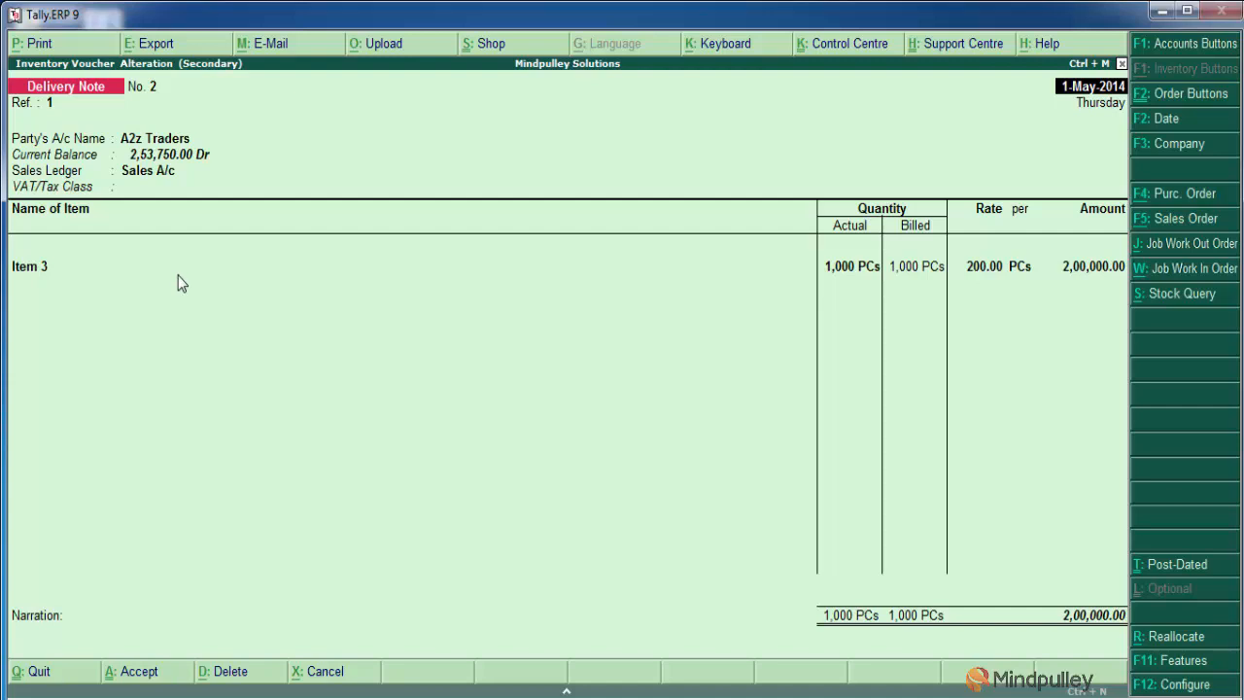
Generate the print preview of the delivery note and enlarge it to a readable size
{"action": "left_click", "coordinate": [37, 46]}
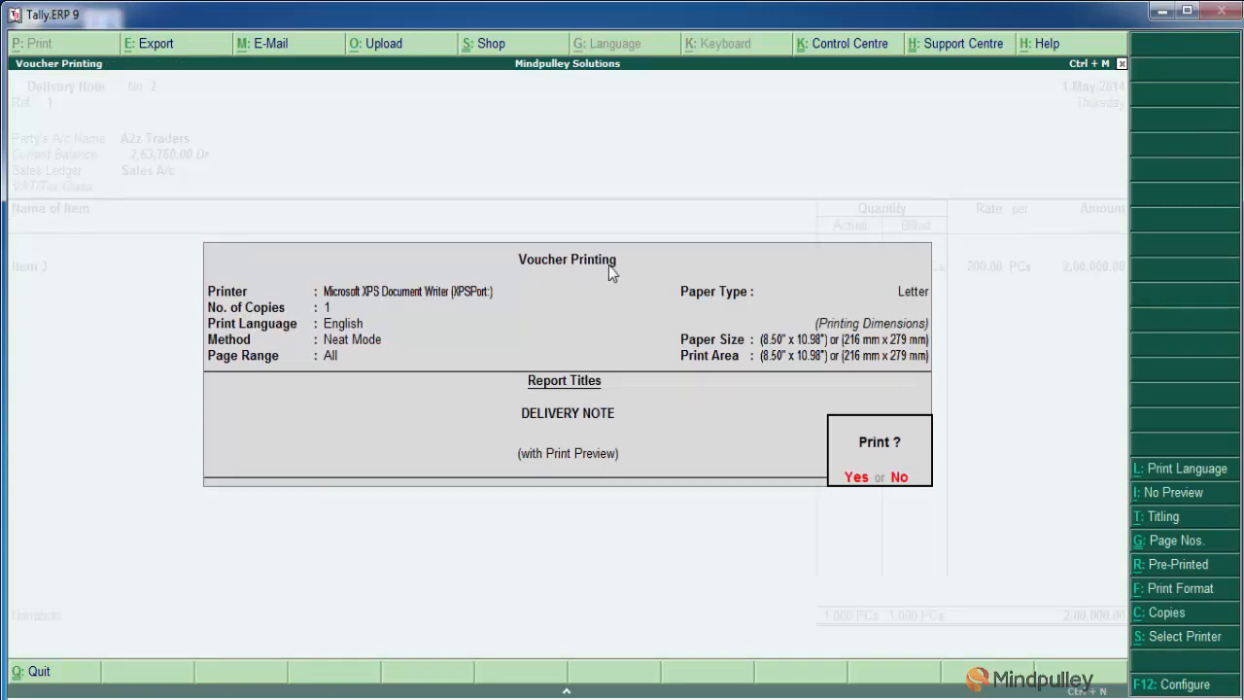
{"action": "key", "text": "Return"}
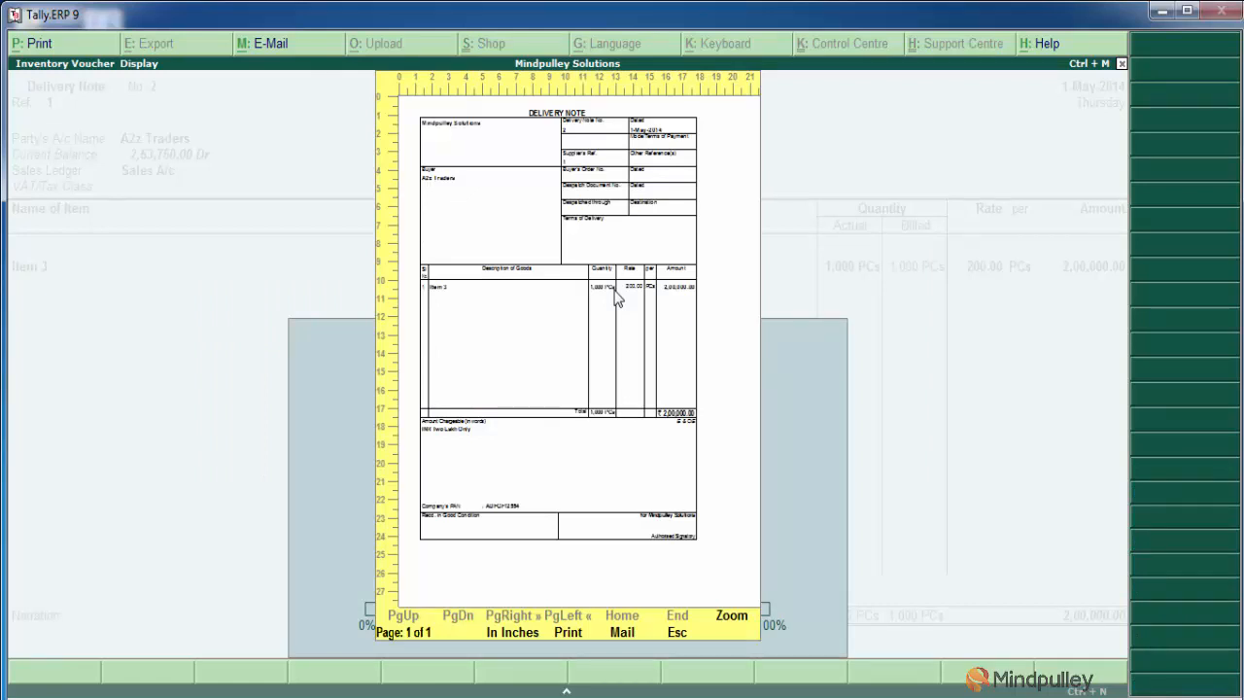
{"action": "left_click", "coordinate": [731, 622]}
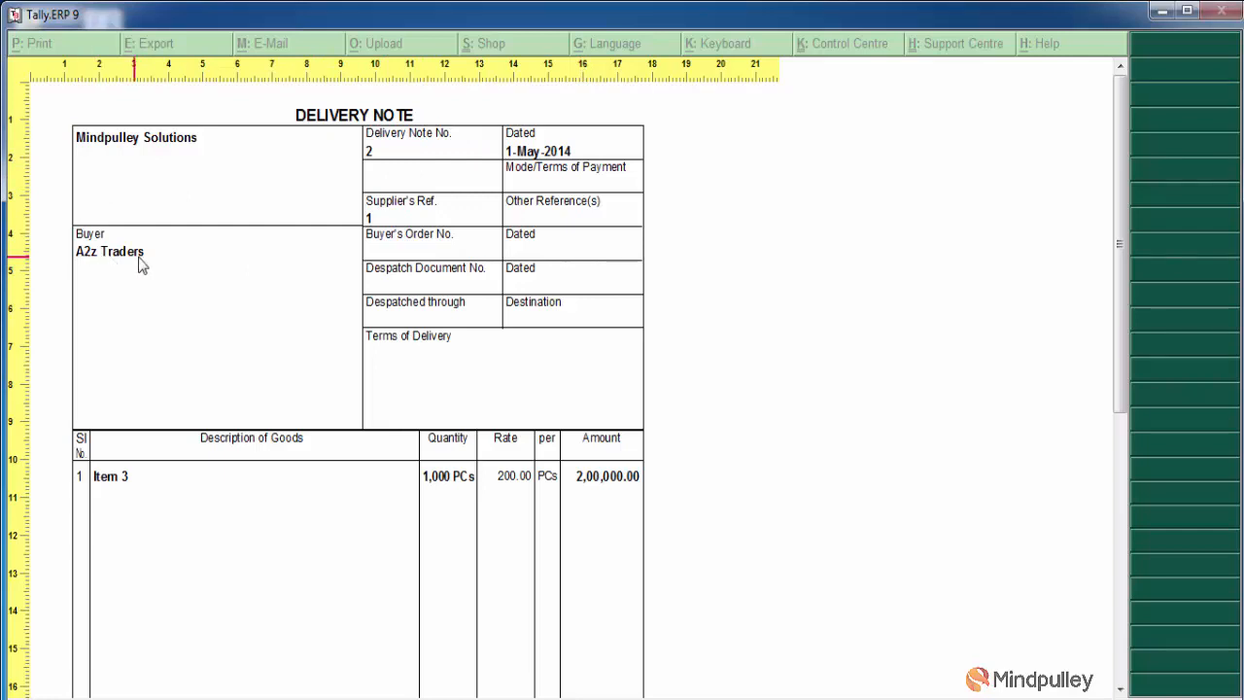
Examine the printed delivery note's item, total and signatory sections, and close the preview back to the voucher
{"action": "scroll", "coordinate": [267, 370], "scroll_direction": "down", "scroll_amount": 3}
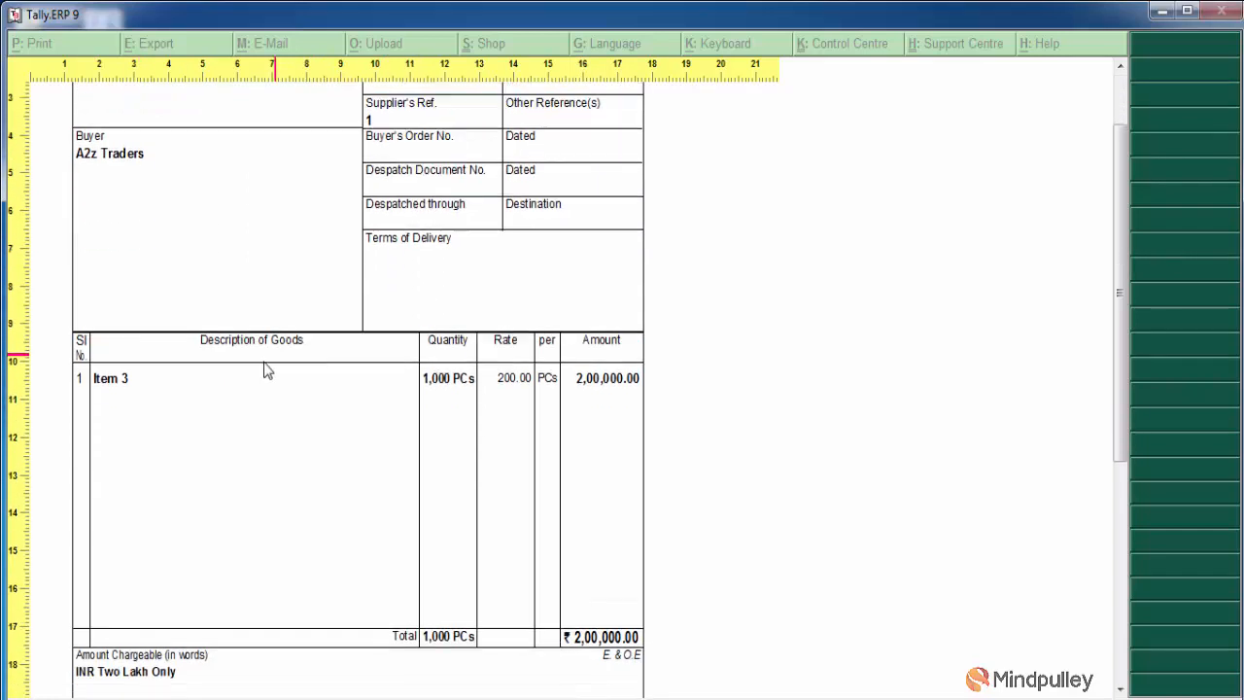
{"action": "scroll", "coordinate": [266, 369], "scroll_direction": "down", "scroll_amount": 1}
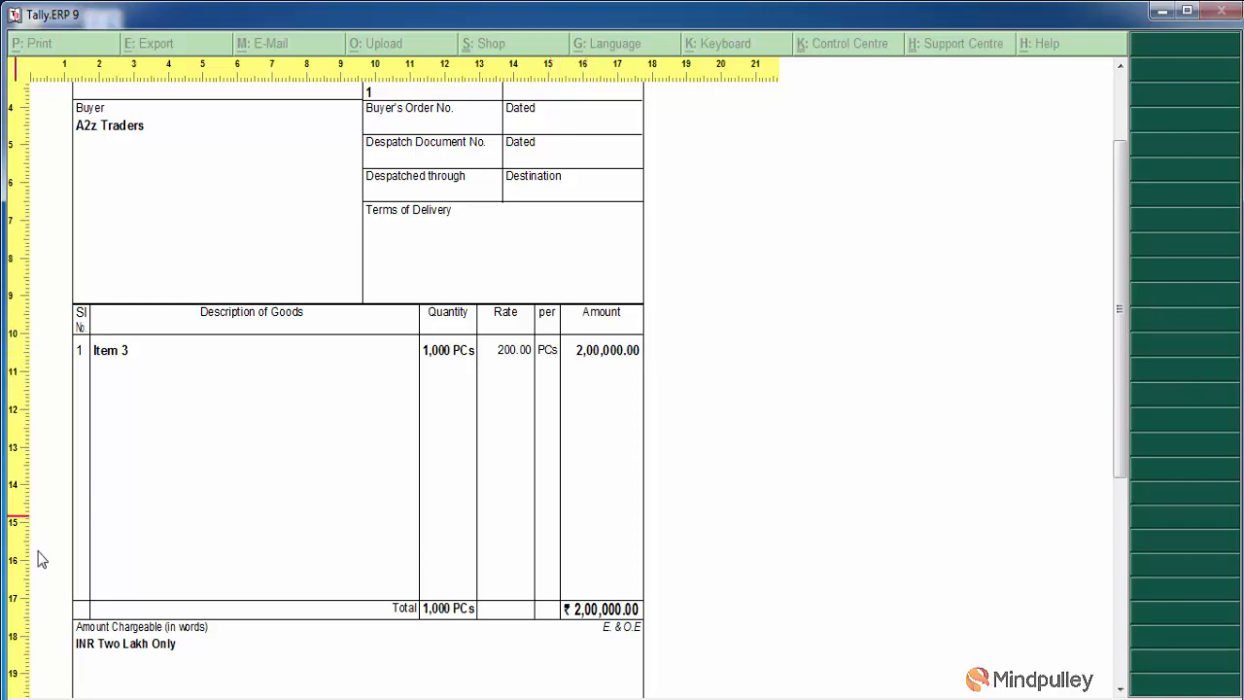
{"action": "scroll", "coordinate": [263, 569], "scroll_direction": "down", "scroll_amount": 5}
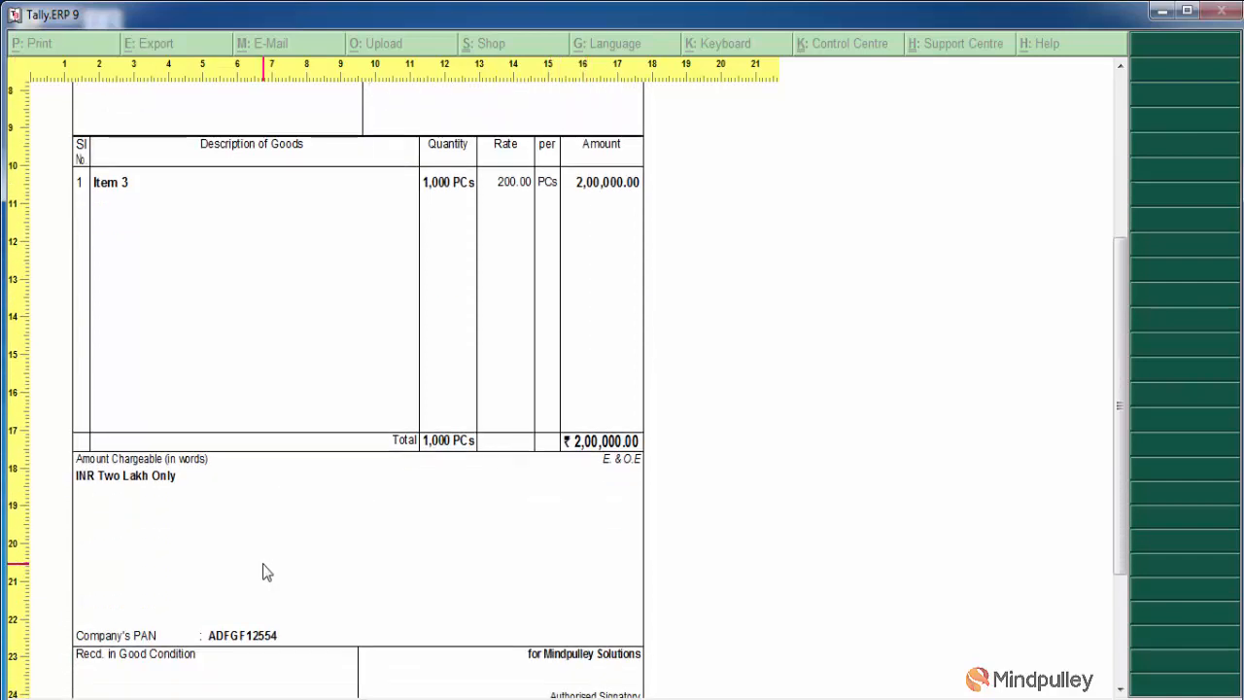
{"action": "scroll", "coordinate": [262, 568], "scroll_direction": "down", "scroll_amount": 2}
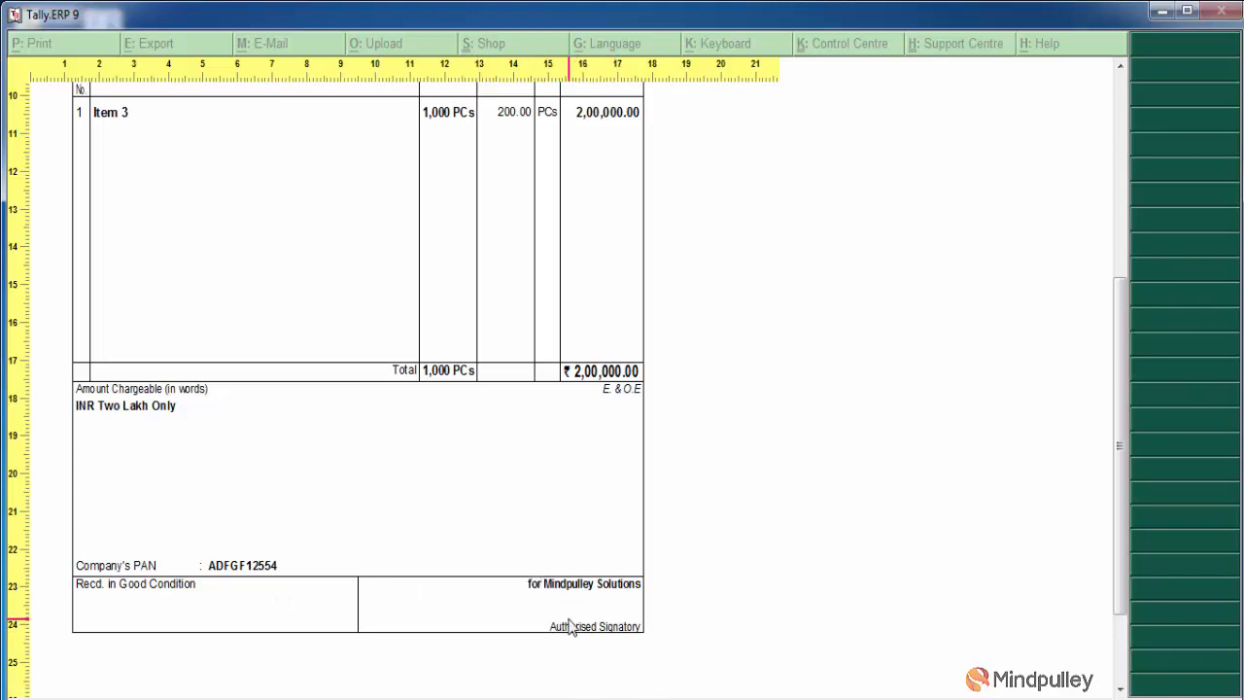
{"action": "scroll", "coordinate": [595, 566], "scroll_direction": "up", "scroll_amount": 3}
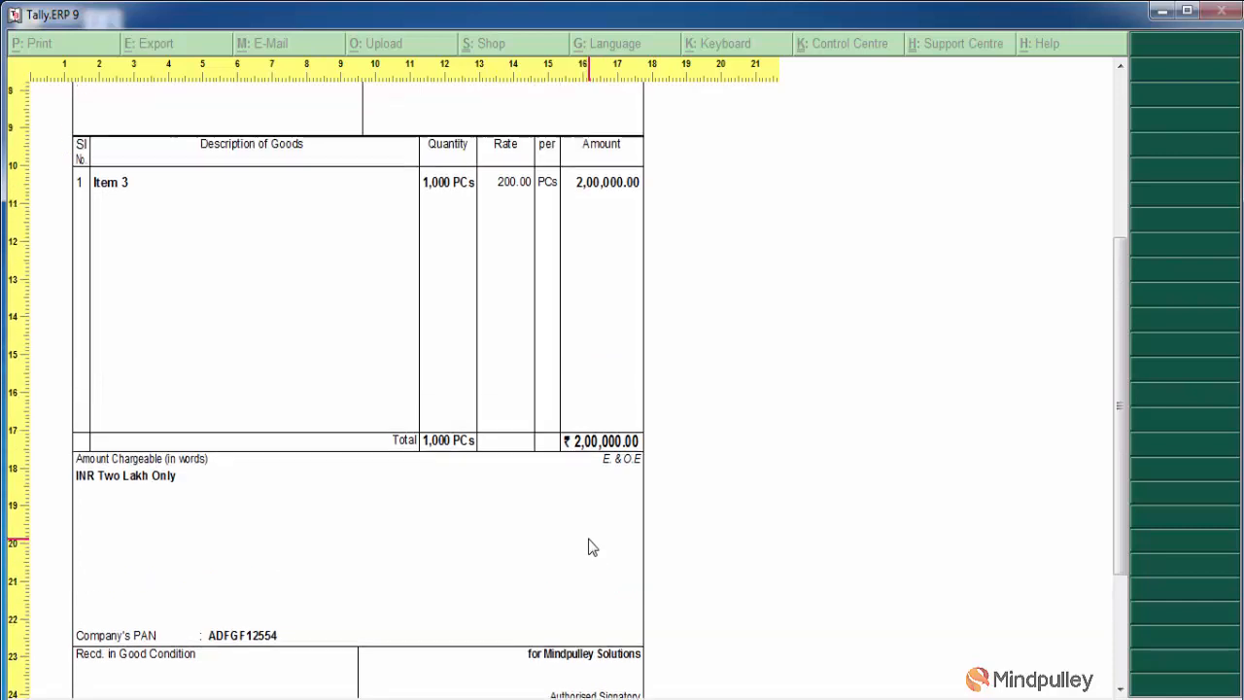
{"action": "left_click", "coordinate": [590, 548]}
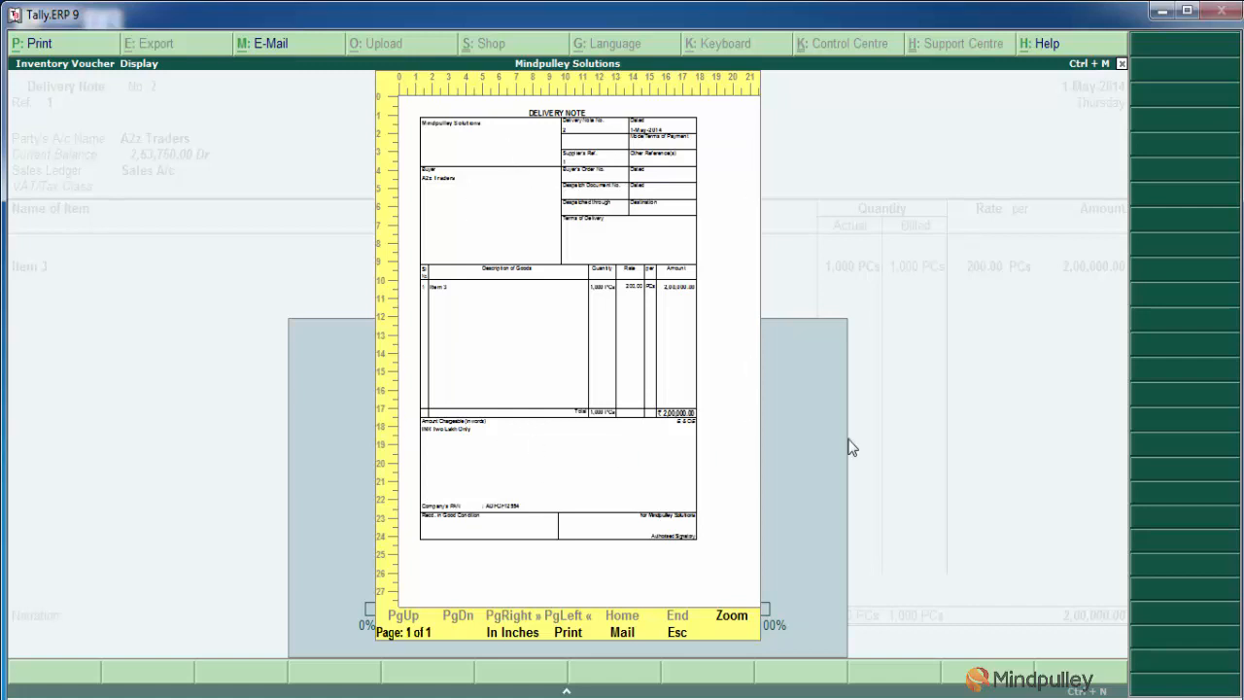
{"action": "key", "text": "Escape"}
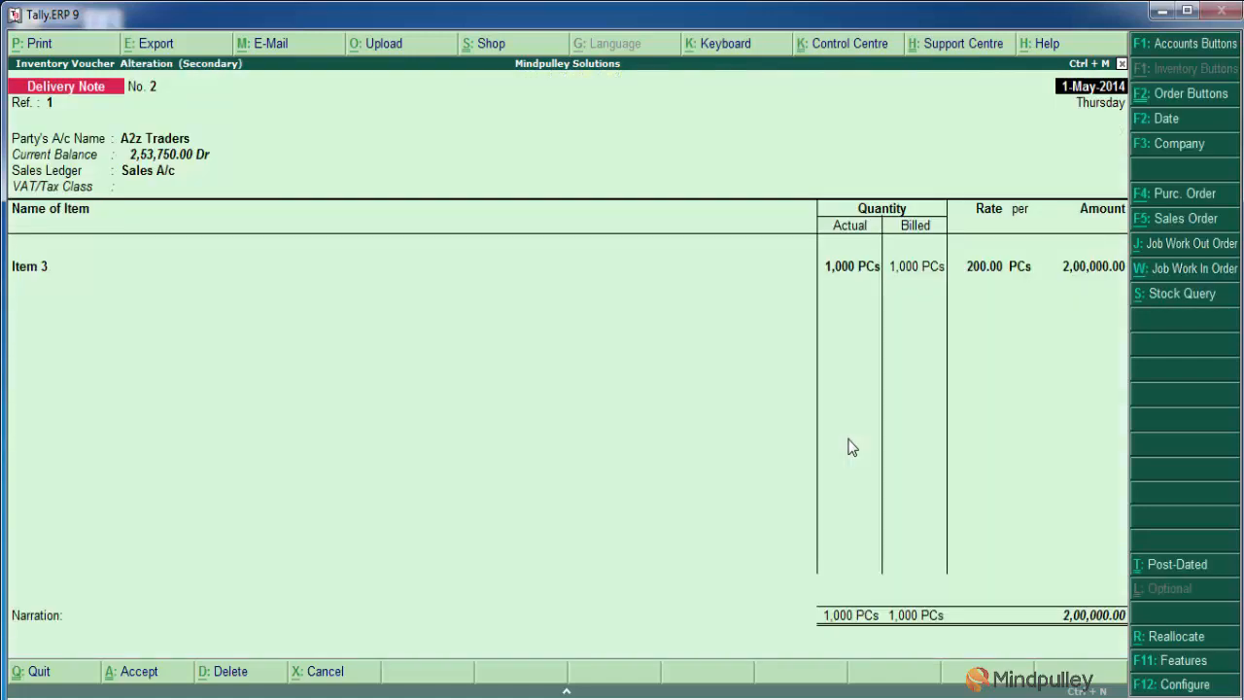